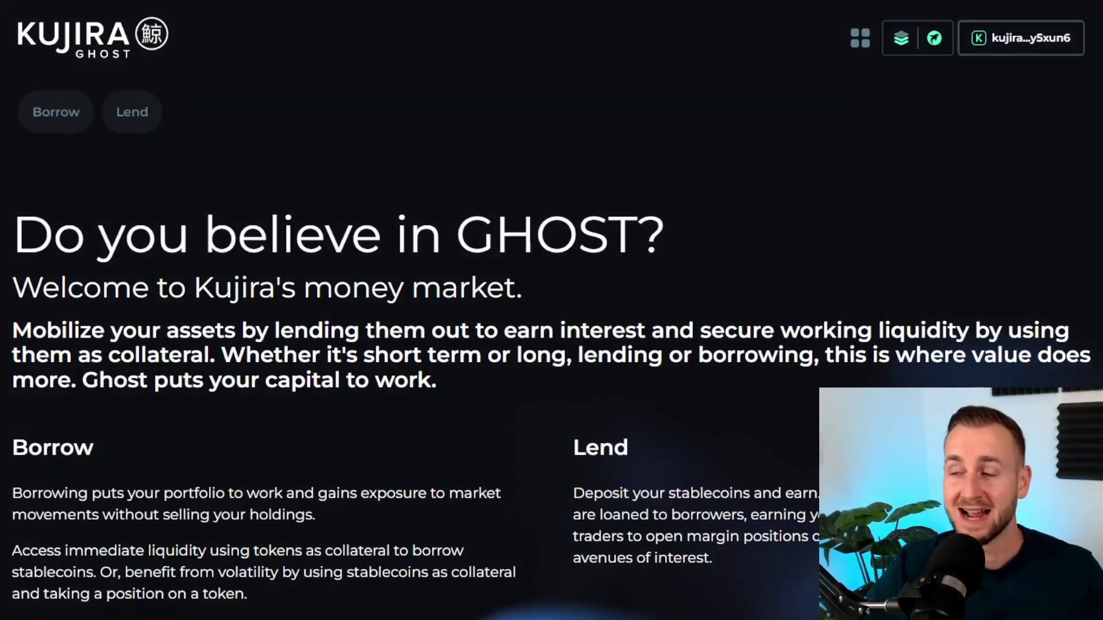
Step: Check the connected wallet's address and balances, then scroll down the landing page
left_click(1037, 49)
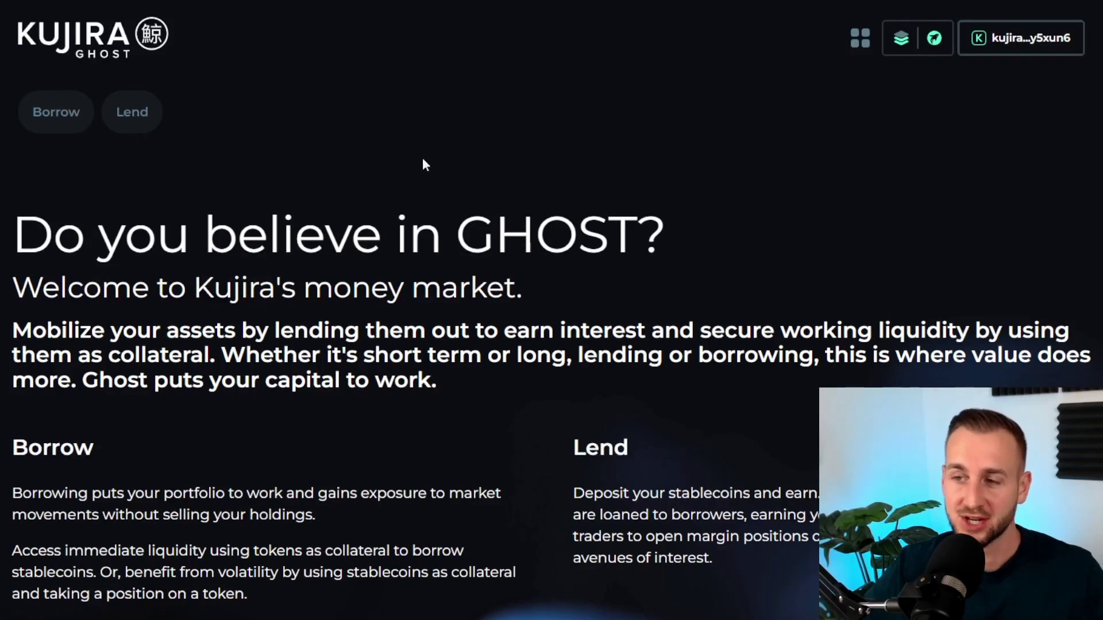
scroll(497, 166, "down", 3)
scroll(497, 163, "down", 1)
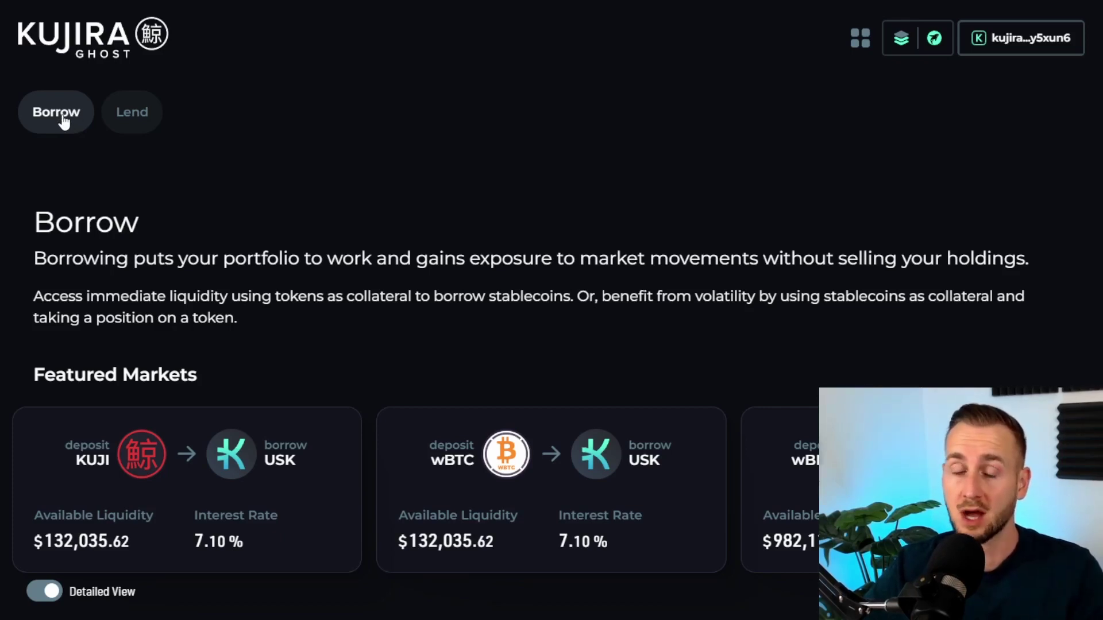
Step: Scroll down the Borrow page and switch off Detailed View for quick borrowing
scroll(381, 187, "down", 2)
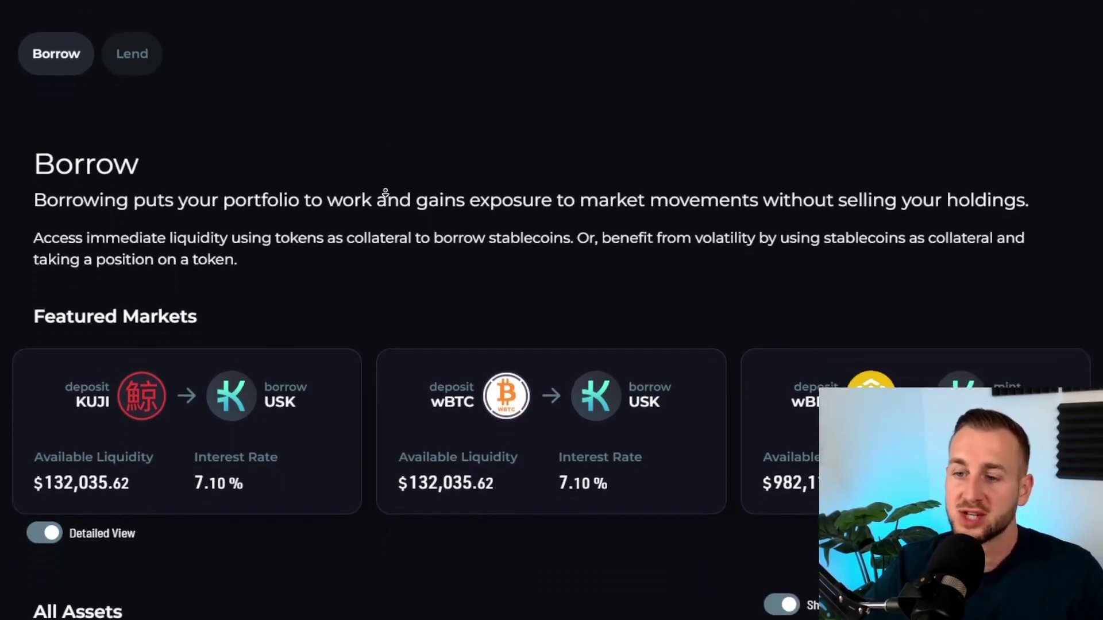
scroll(386, 192, "down", 3)
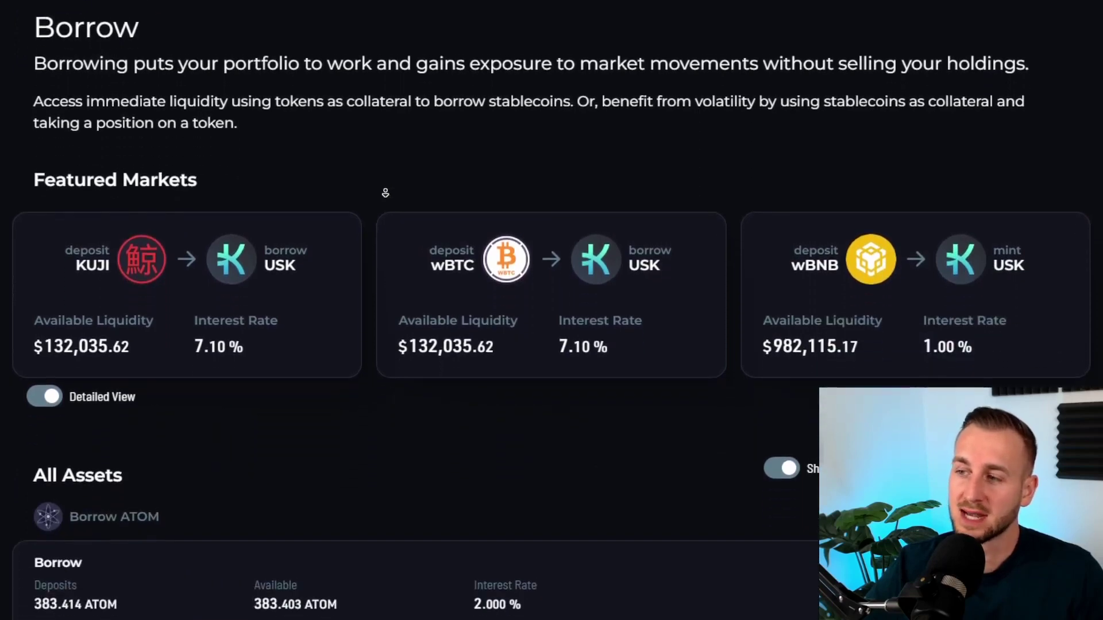
scroll(386, 192, "down", 3)
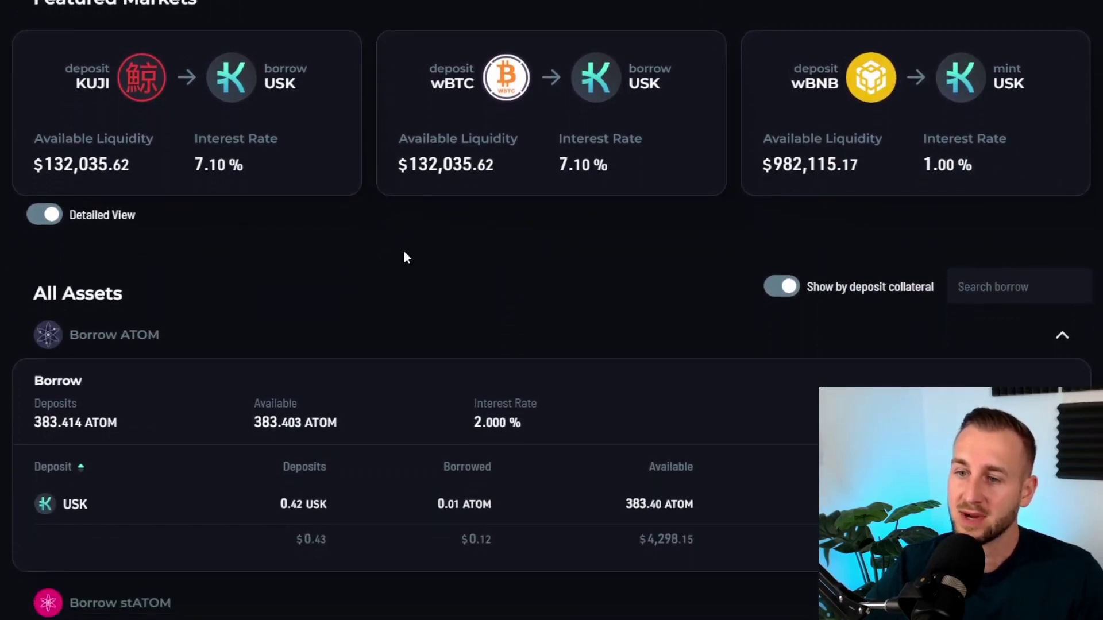
left_click(51, 216)
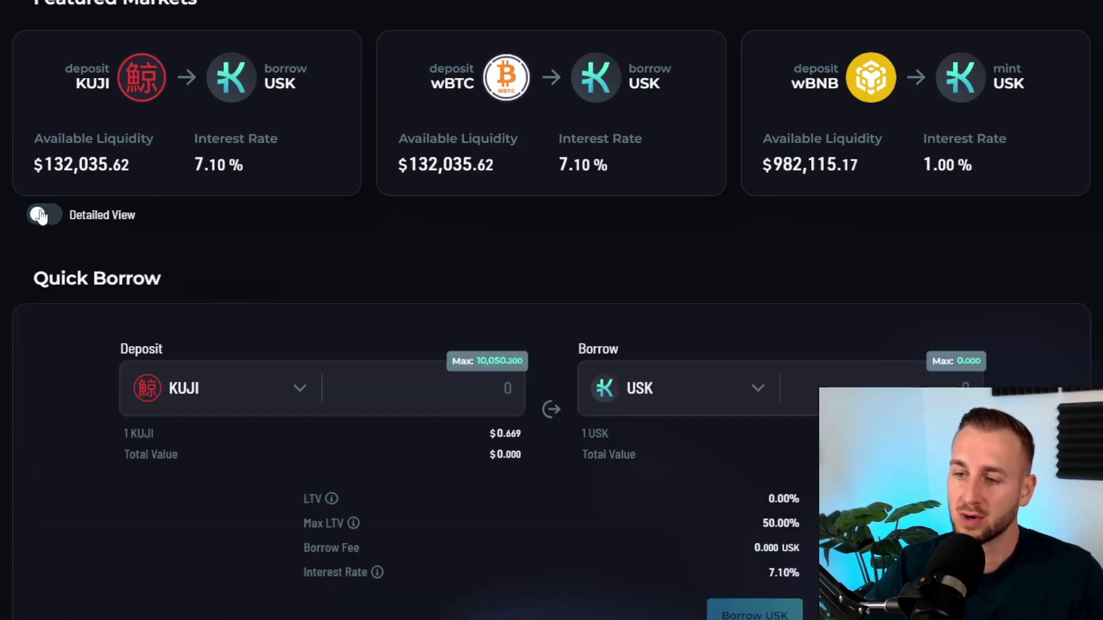
Step: Choose wBTC as the deposit collateral and keep USK as the asset to borrow
scroll(397, 230, "down", 2)
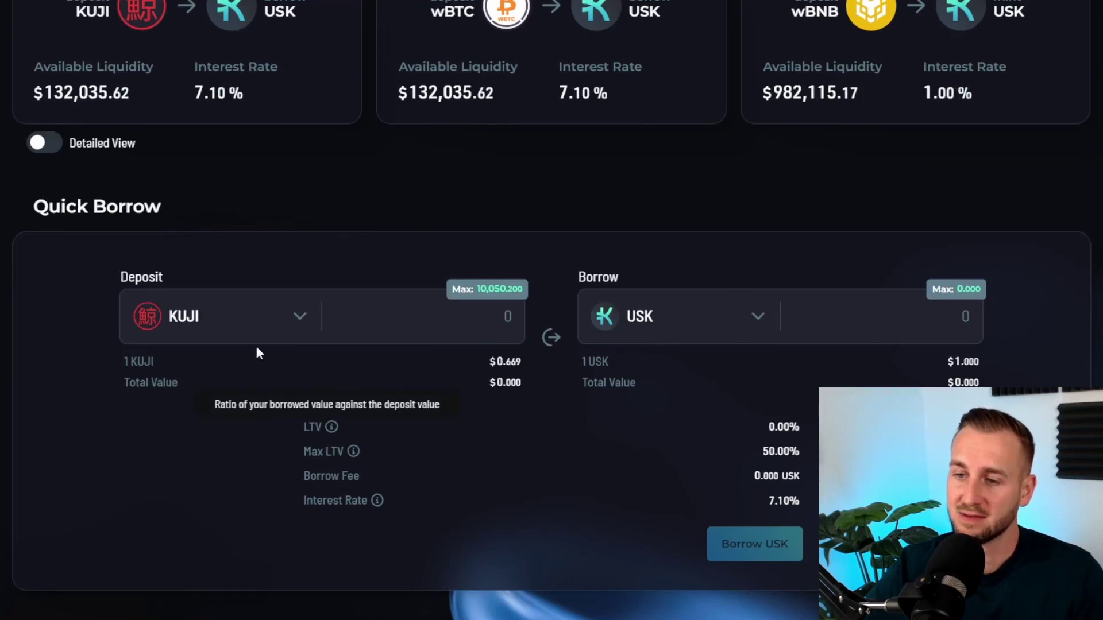
left_click(302, 319)
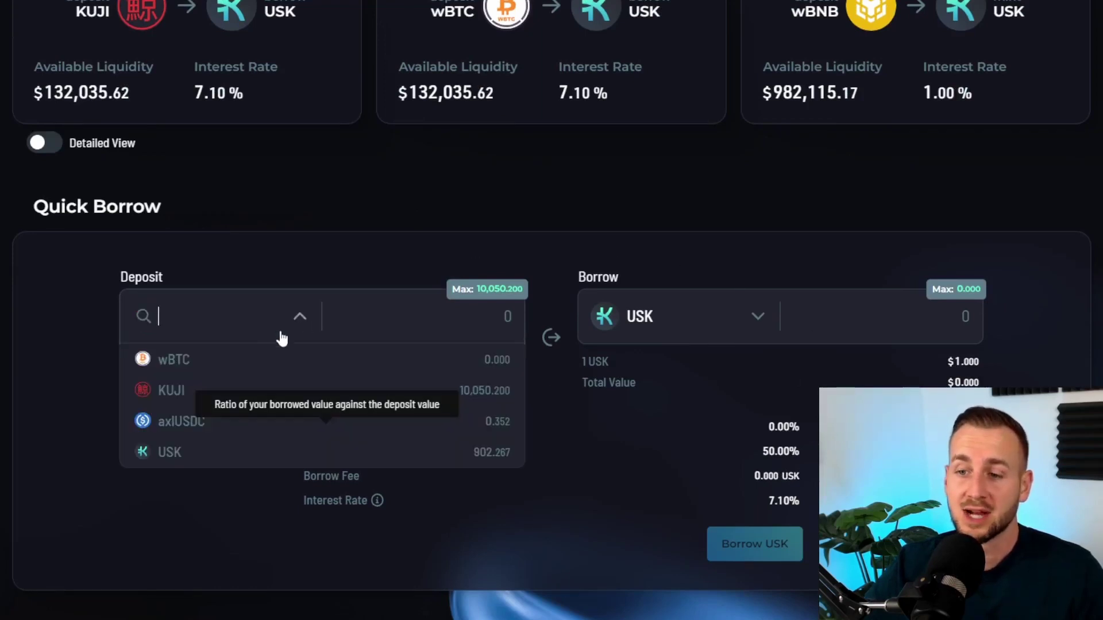
left_click(183, 373)
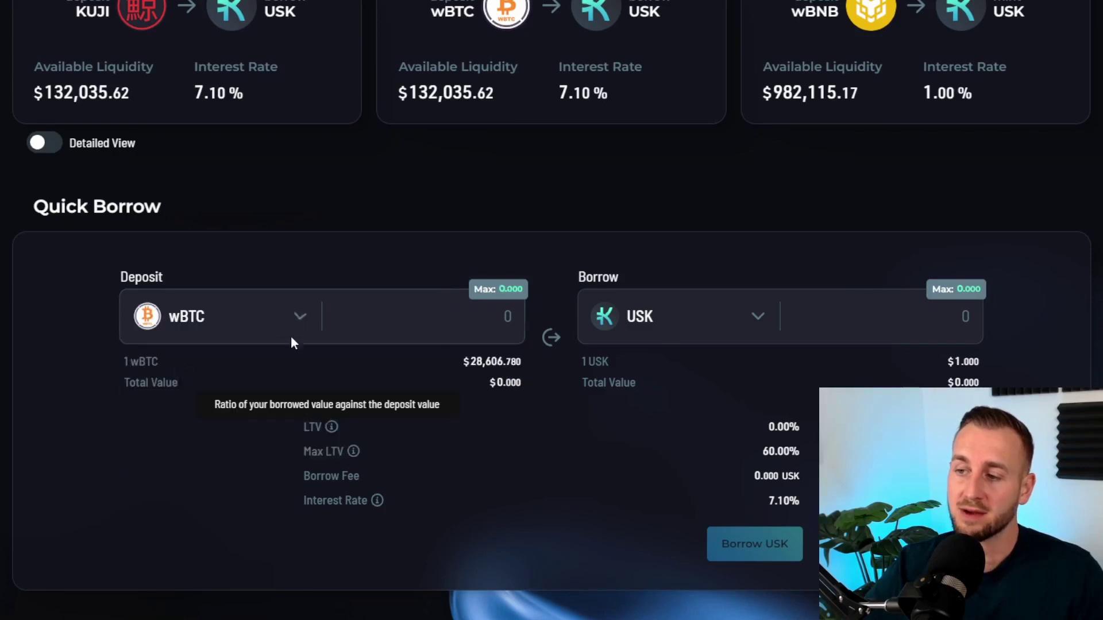
left_click(684, 313)
left_click(540, 255)
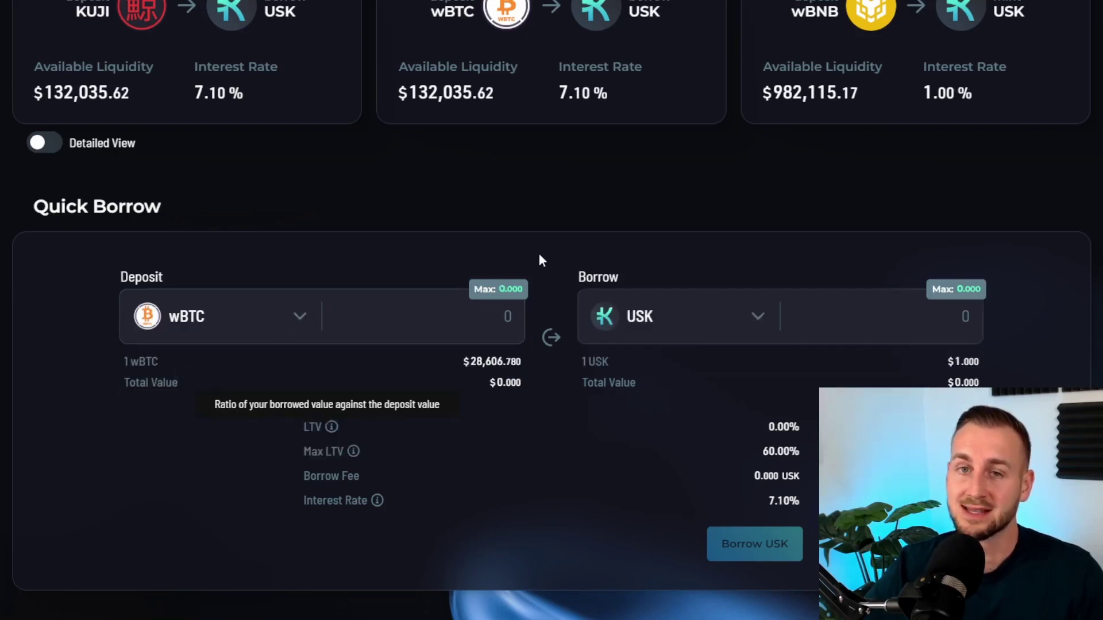
Step: Turn Detailed View back on and scroll to the KUJI-backed axlUSDC market
left_click(51, 145)
middle_click(682, 210)
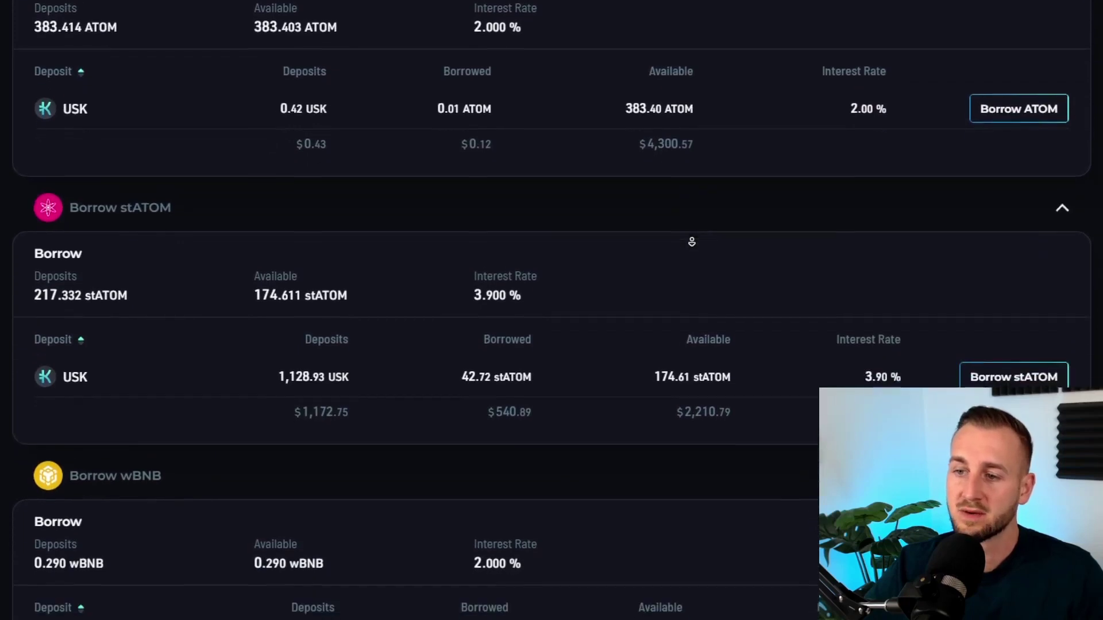
middle_click(692, 241)
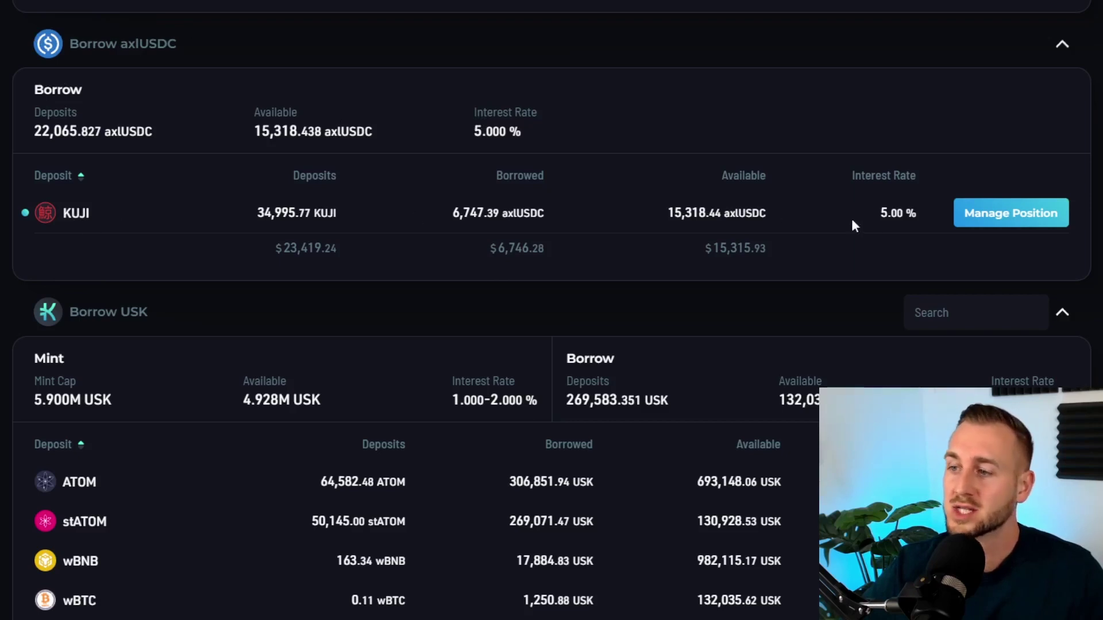
Step: Open the KUJI-backed axlUSDC position and enter a 100 KUJI deposit (66.97 USD)
left_click(1004, 214)
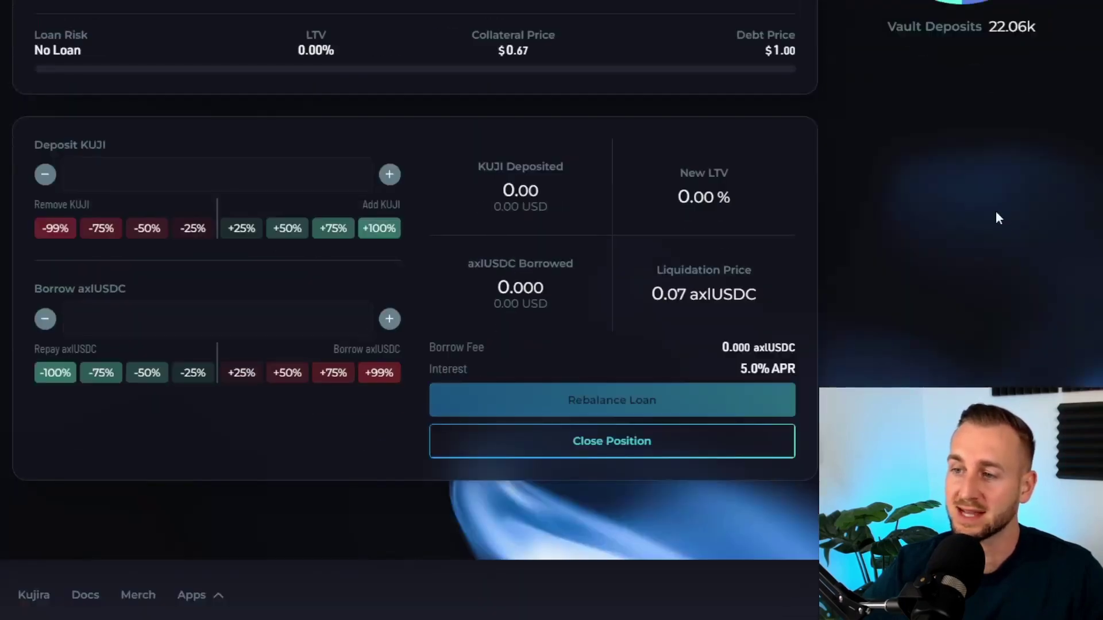
scroll(968, 234, "up", 3)
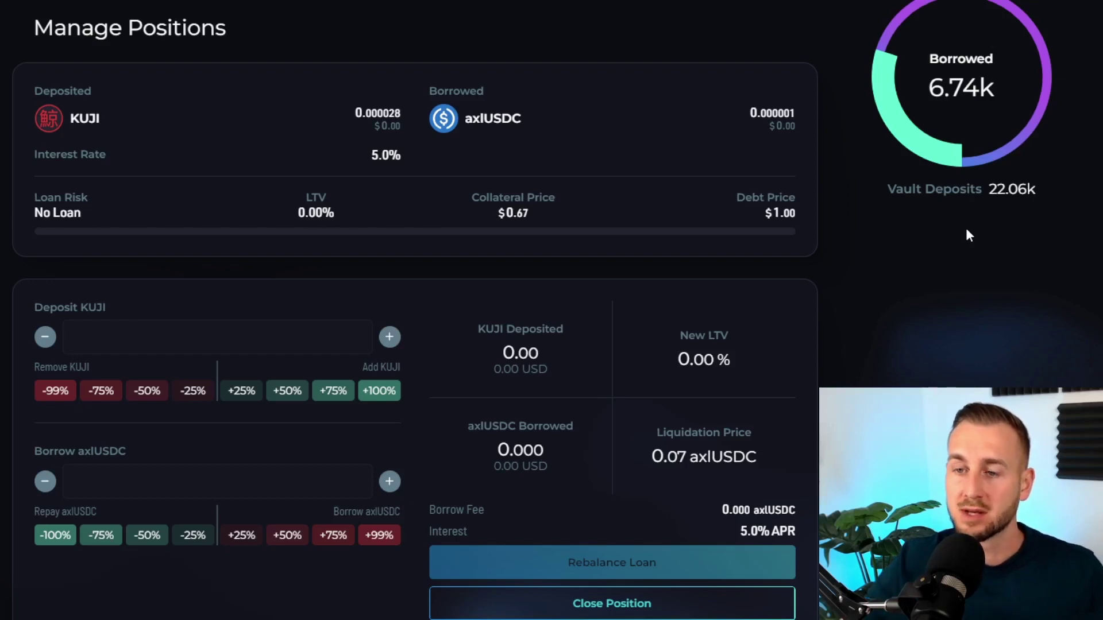
left_click(223, 326)
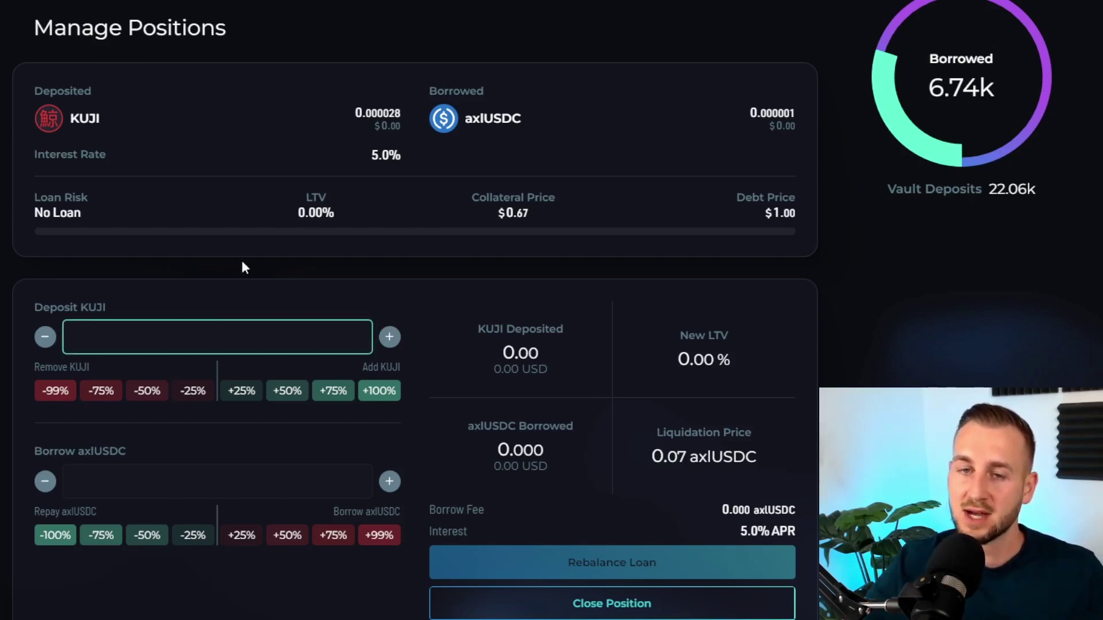
left_click(243, 393)
left_click(275, 396)
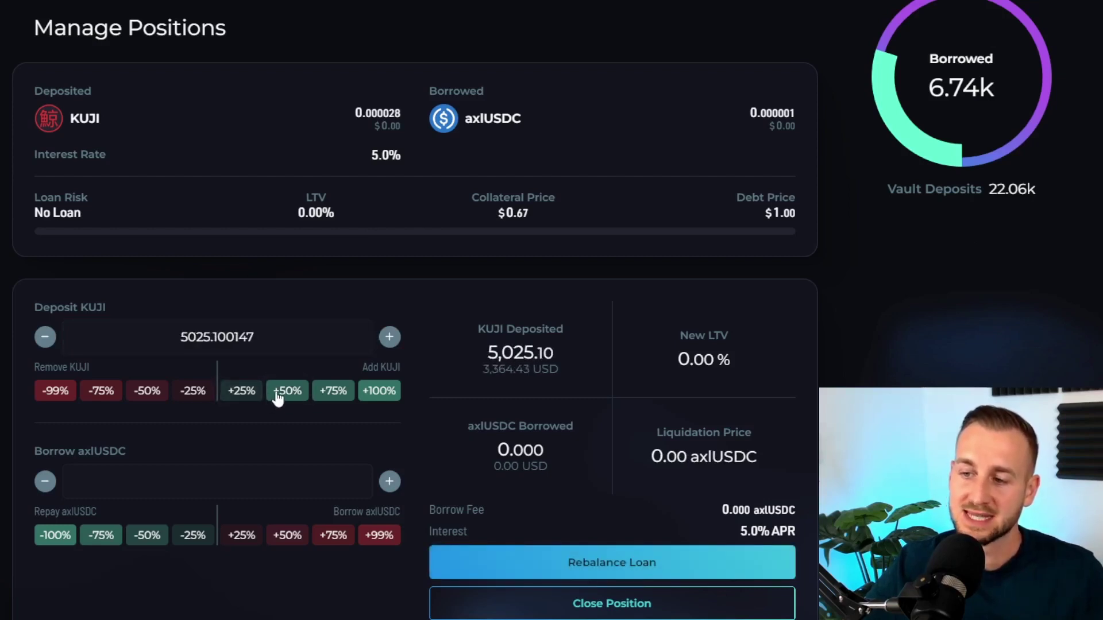
left_click(322, 395)
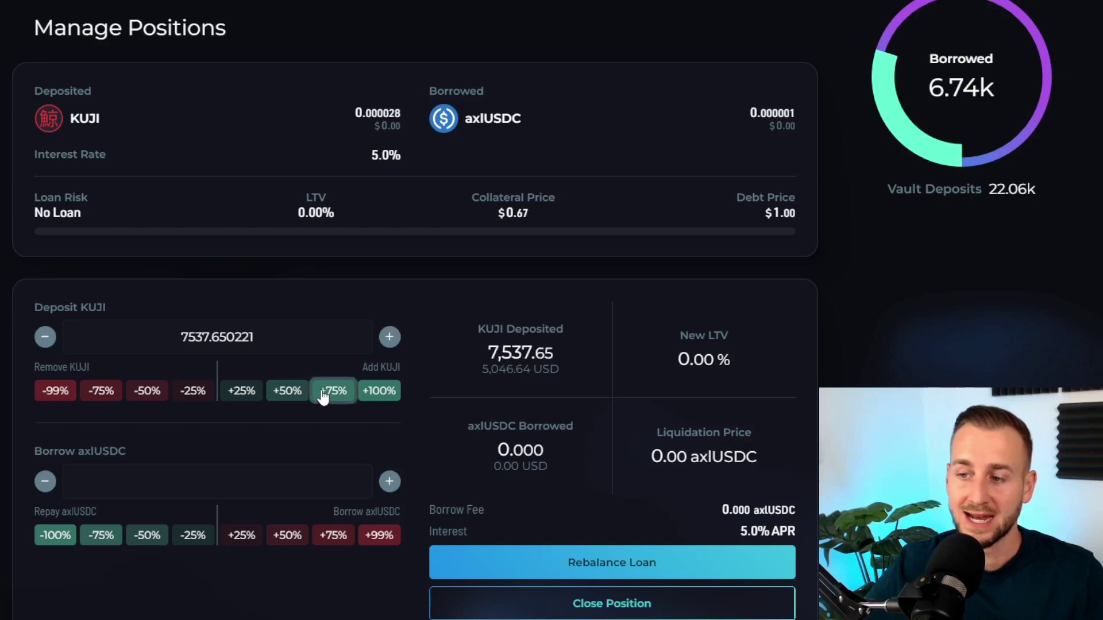
left_click(366, 398)
double_click(239, 338)
type("100")
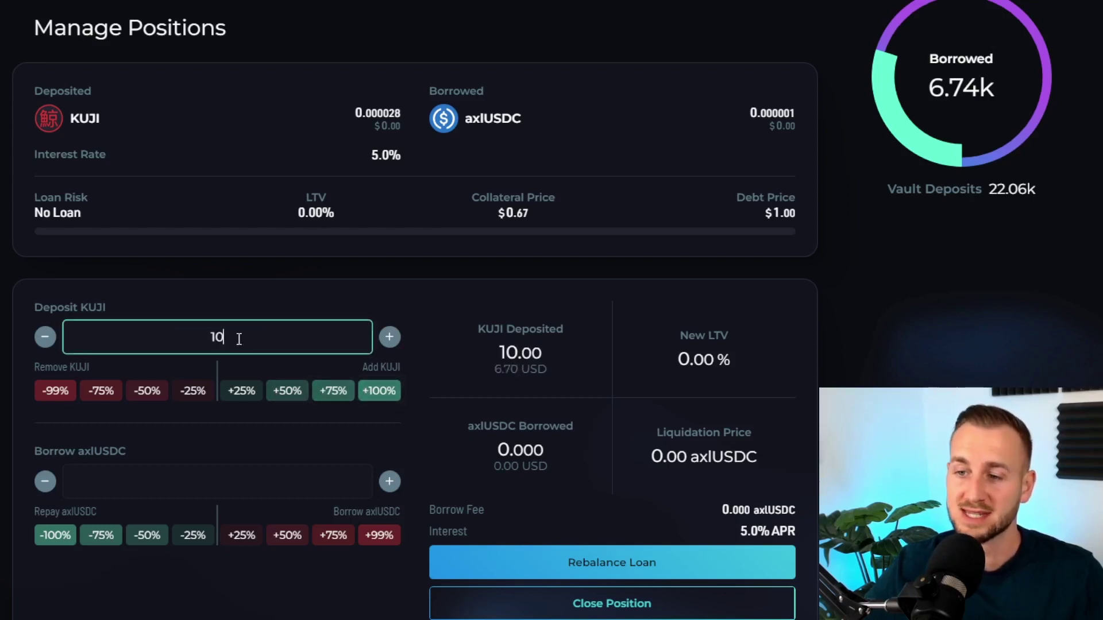
left_click(398, 271)
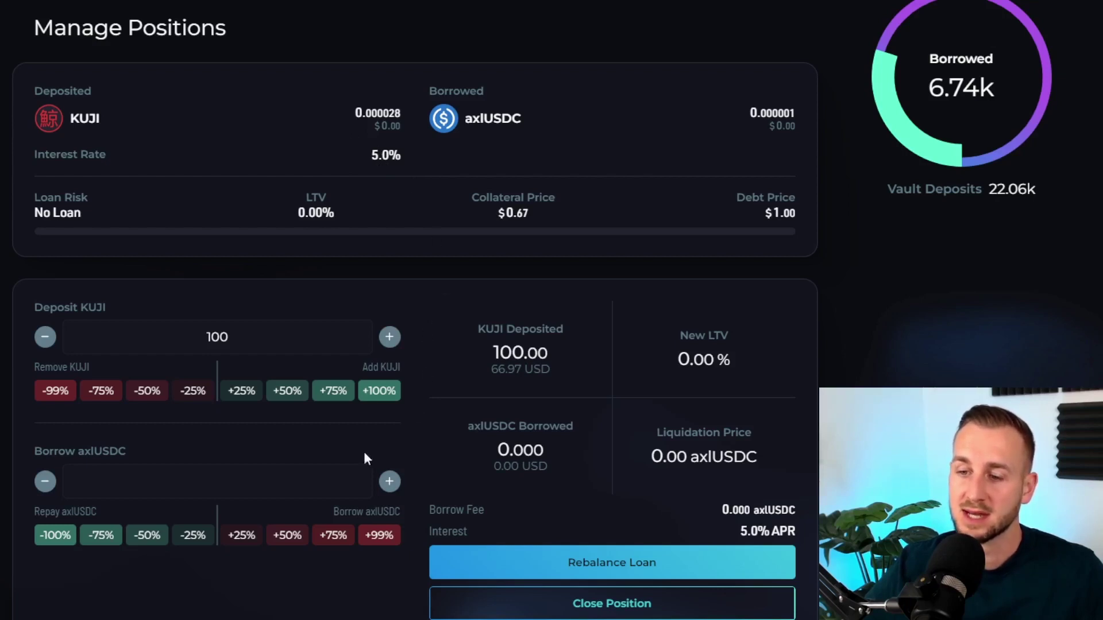
Step: Enter a 15 axlUSDC borrow, projecting 22.37% LTV and a 0.30 axlUSDC liquidation price
left_click(381, 541)
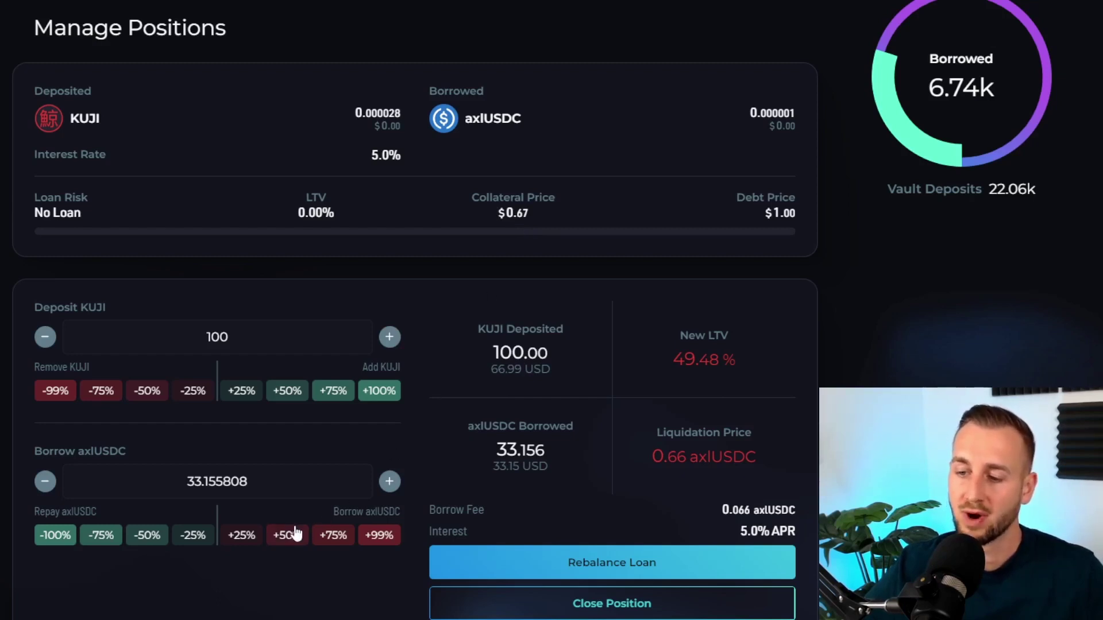
left_click(290, 535)
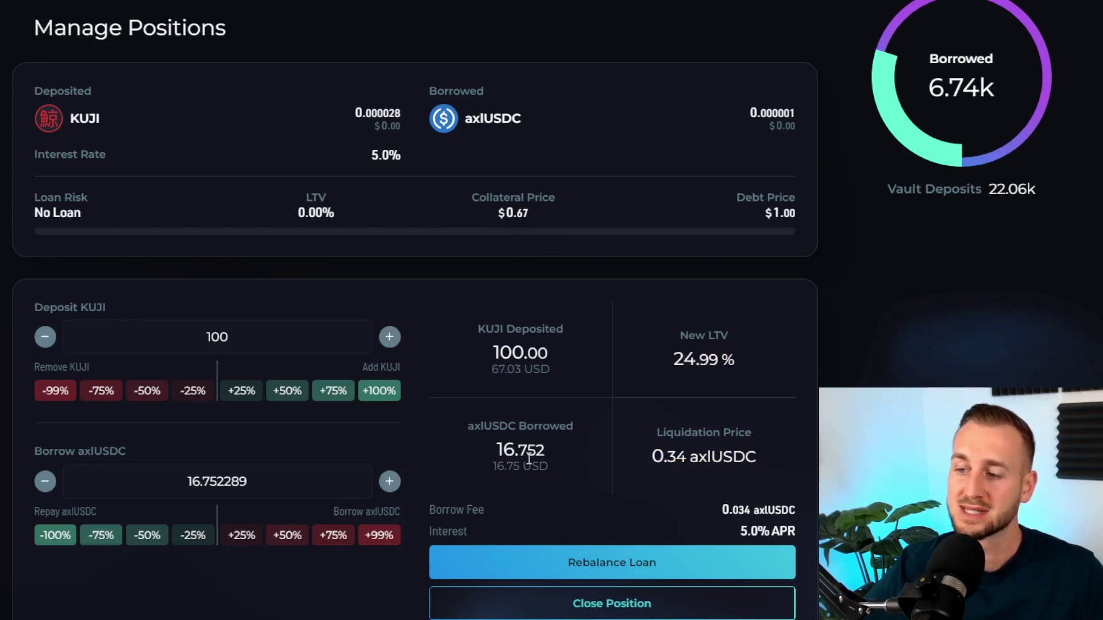
double_click(231, 481)
type("15")
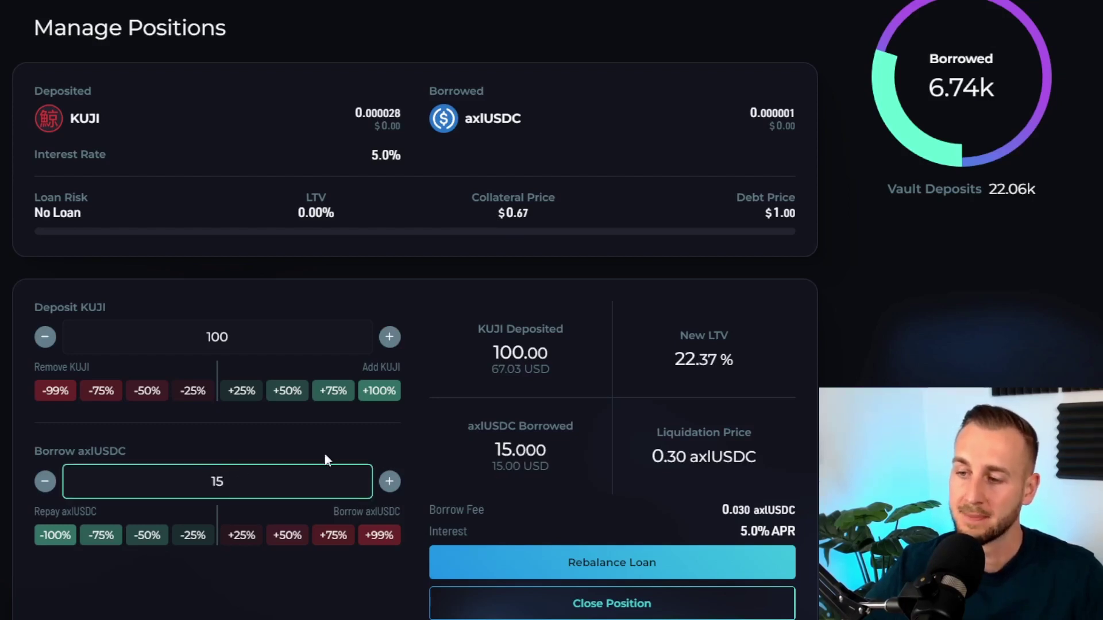
left_click(442, 392)
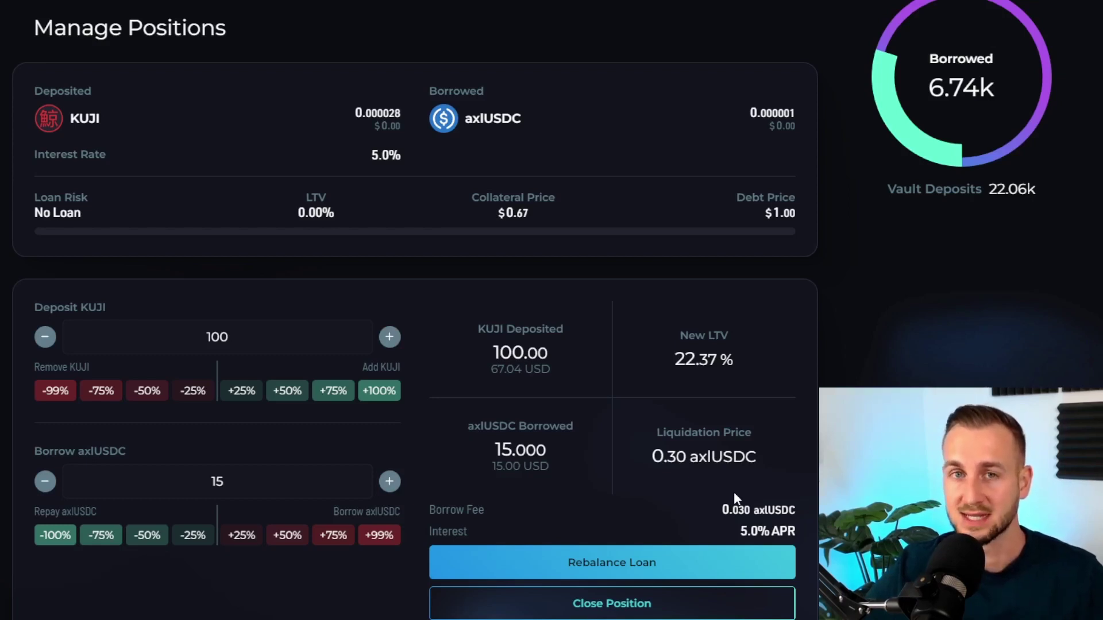
left_click_drag(720, 512, 786, 516)
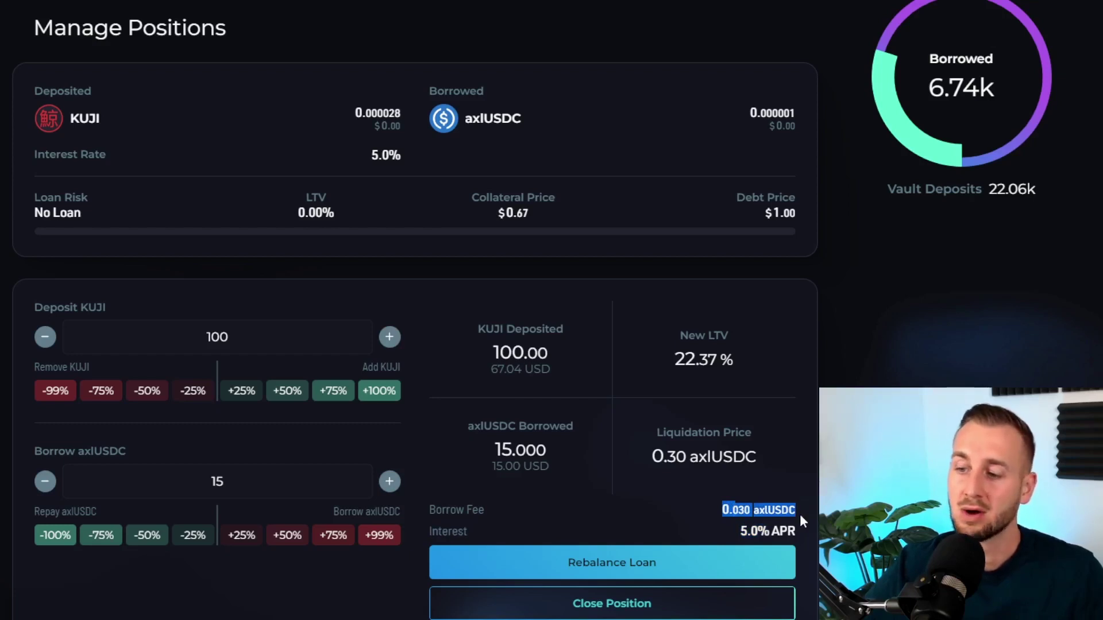
left_click(801, 515)
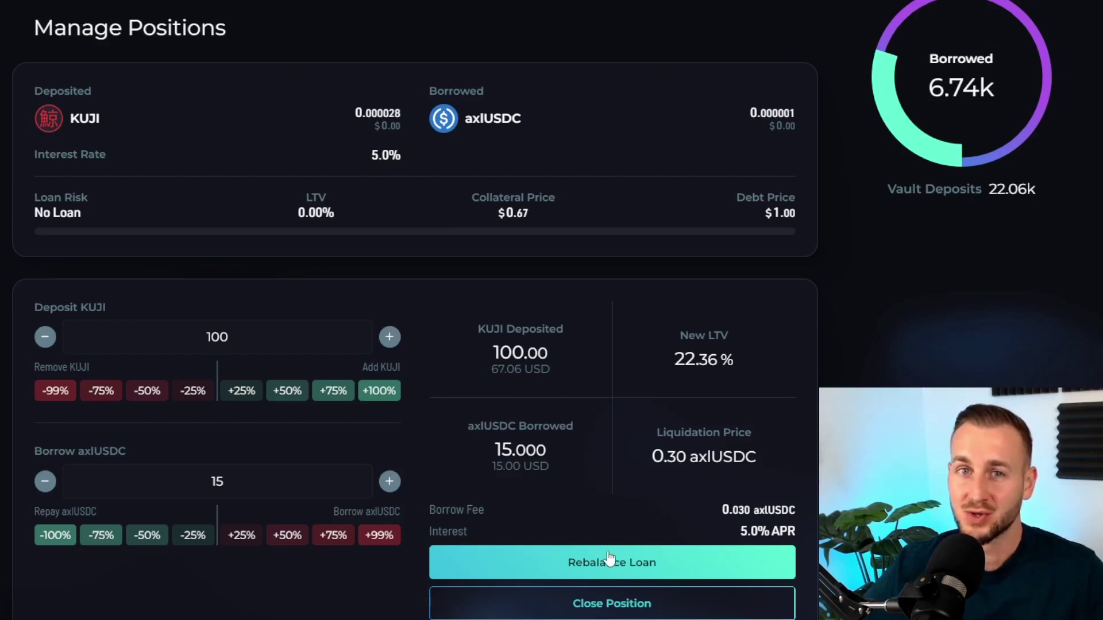
scroll(552, 310, "up", 4)
left_click(1032, 42)
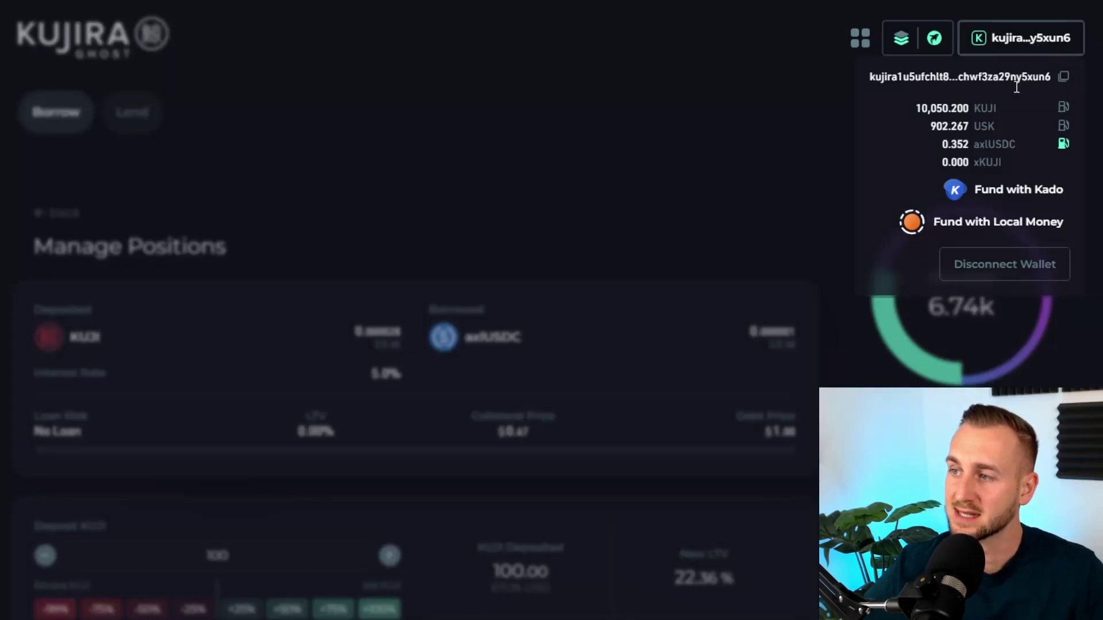
left_click(774, 243)
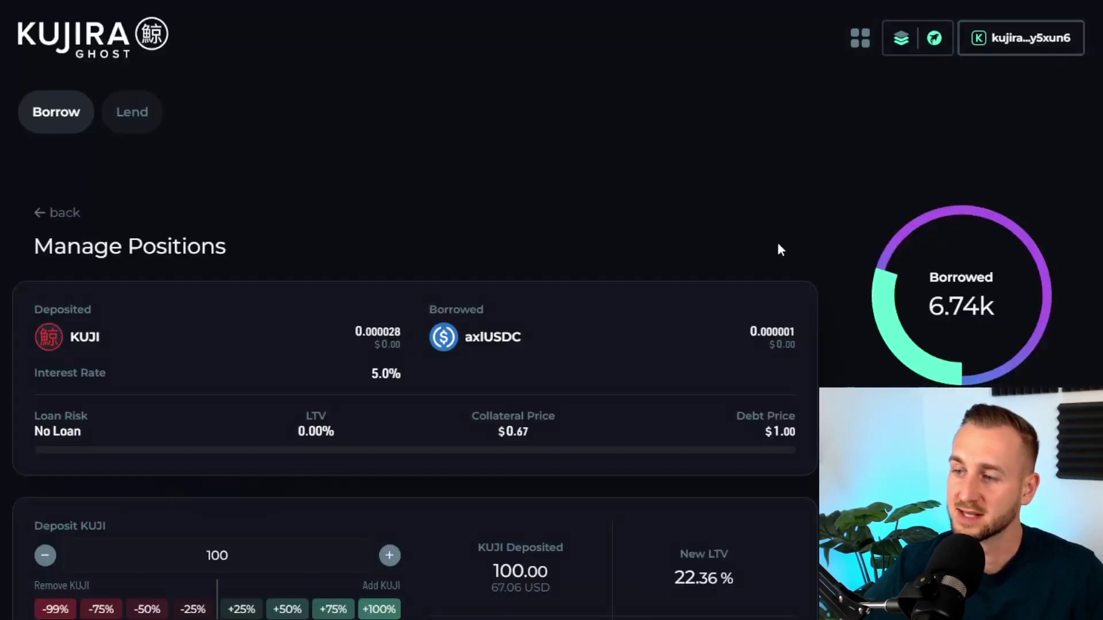
scroll(714, 228, "down", 5)
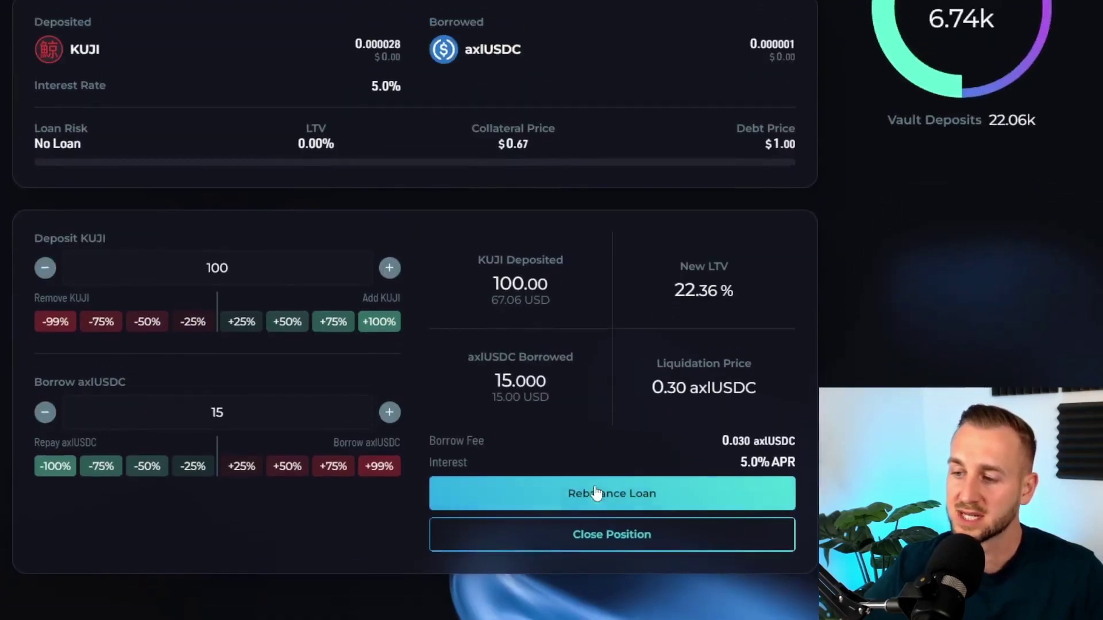
Step: Submit the loan rebalance, approve it in the wallet, and check the 15.322 axlUSDC balance
left_click(597, 495)
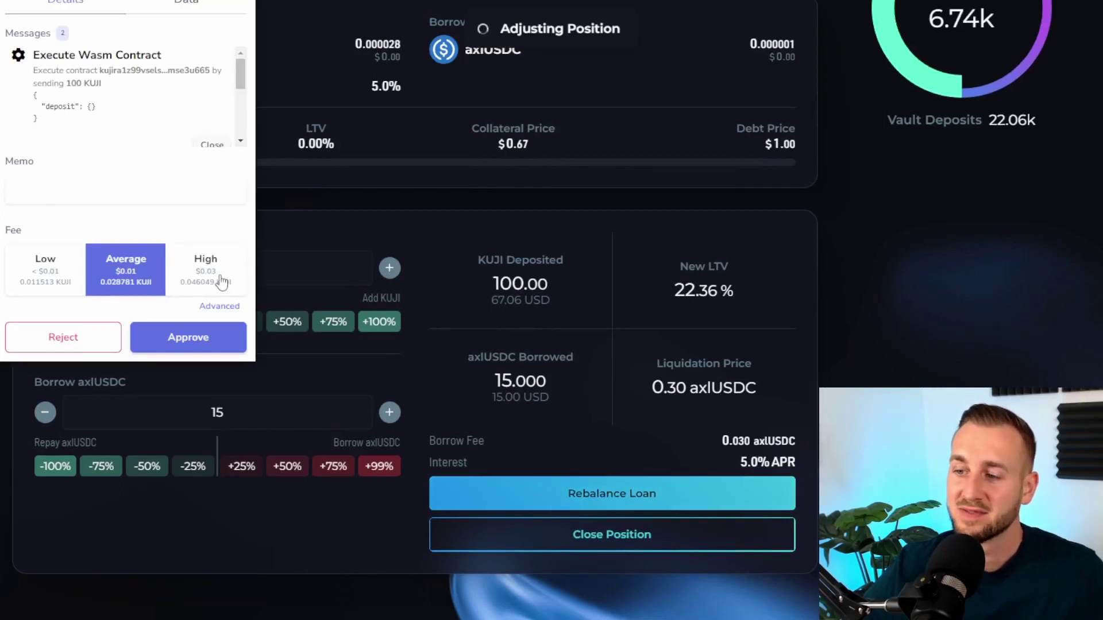
left_click(202, 343)
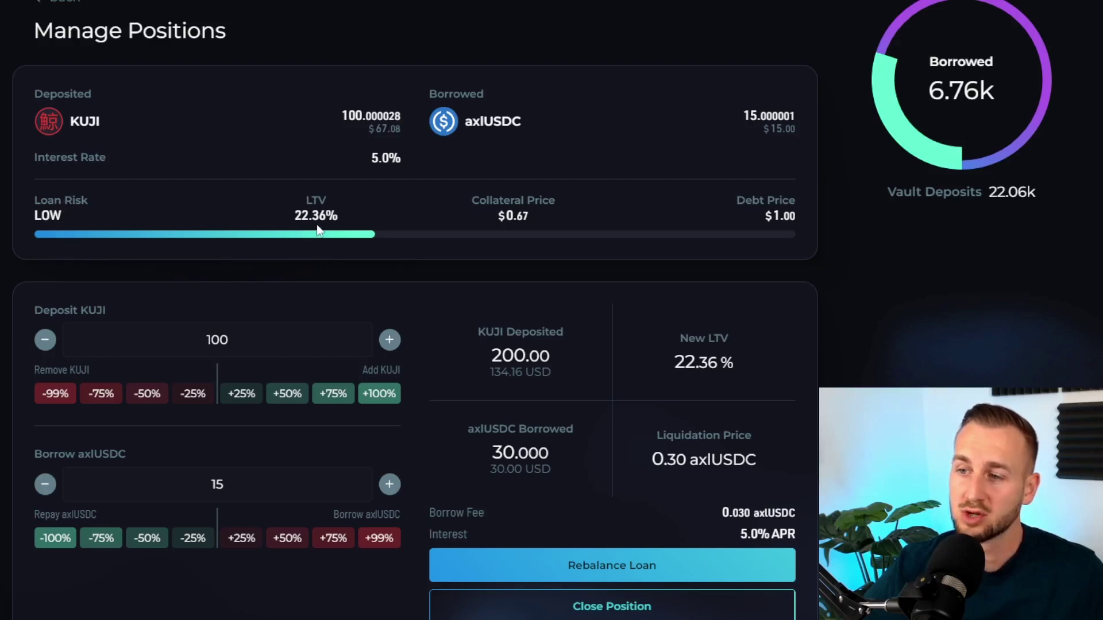
scroll(820, 270, "up", 4)
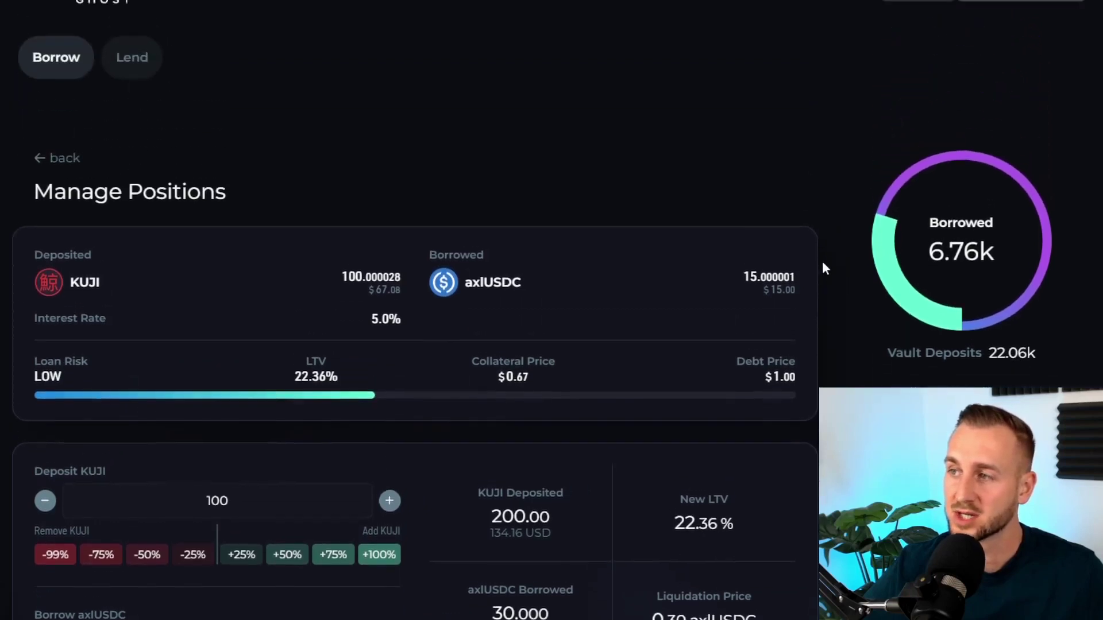
left_click(992, 40)
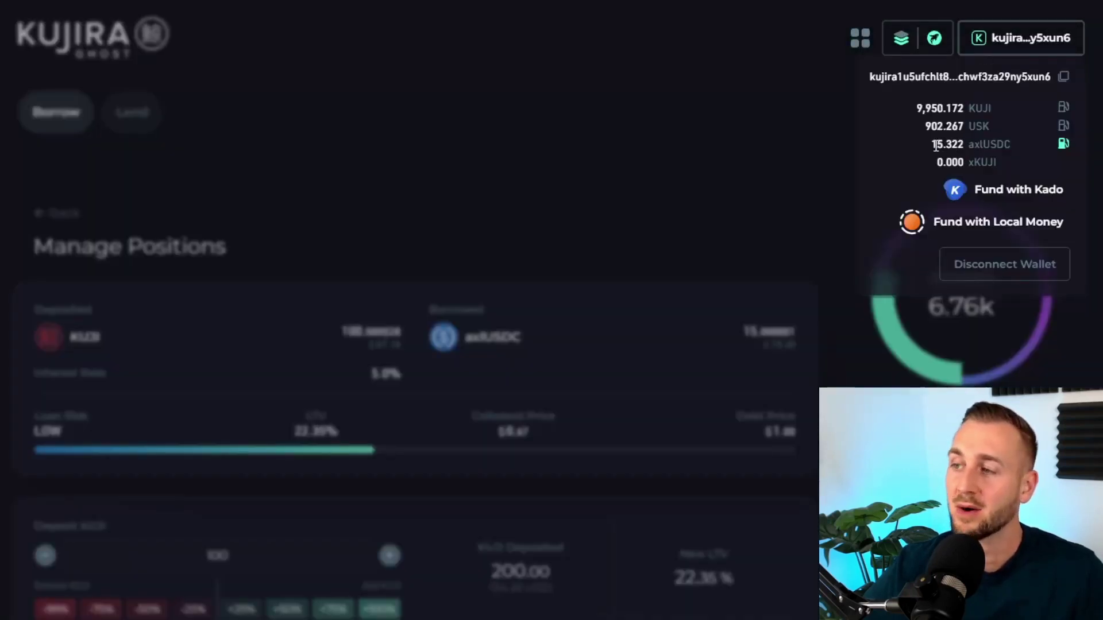
Step: Close the wallet dropdown, return to Borrow, and scroll to the KUJI-backed axlUSDC market
left_click(56, 126)
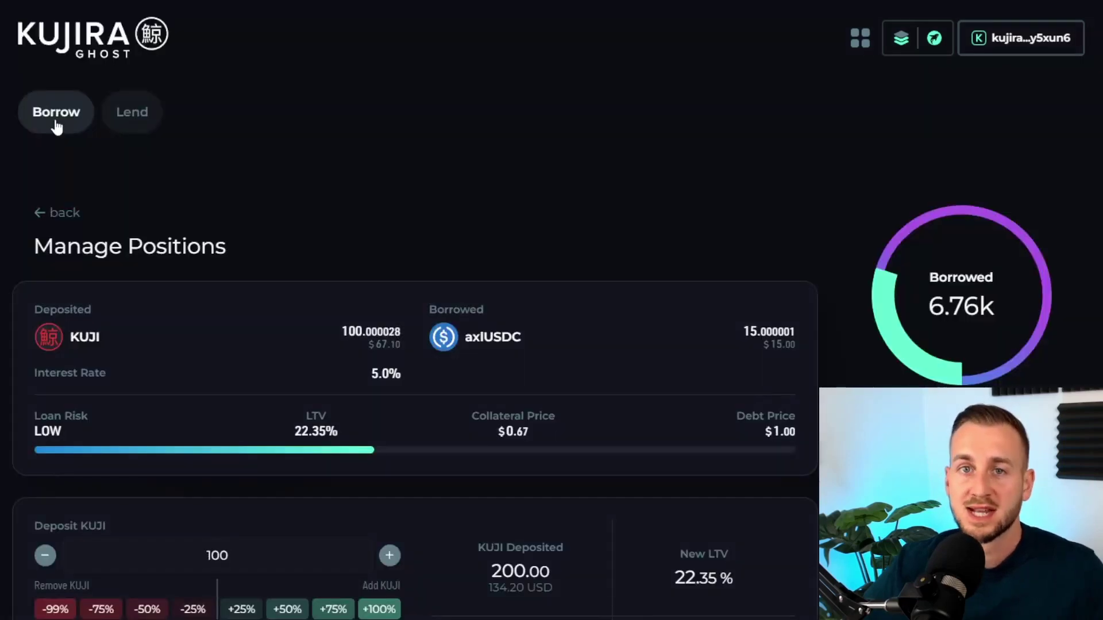
left_click(56, 125)
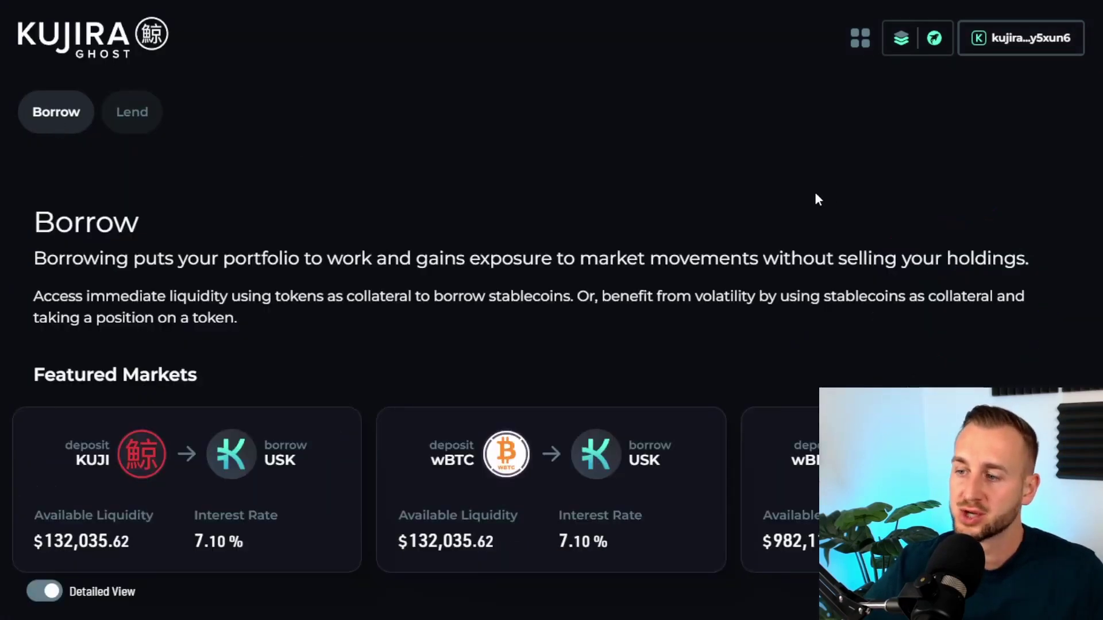
scroll(764, 172, "down", 4)
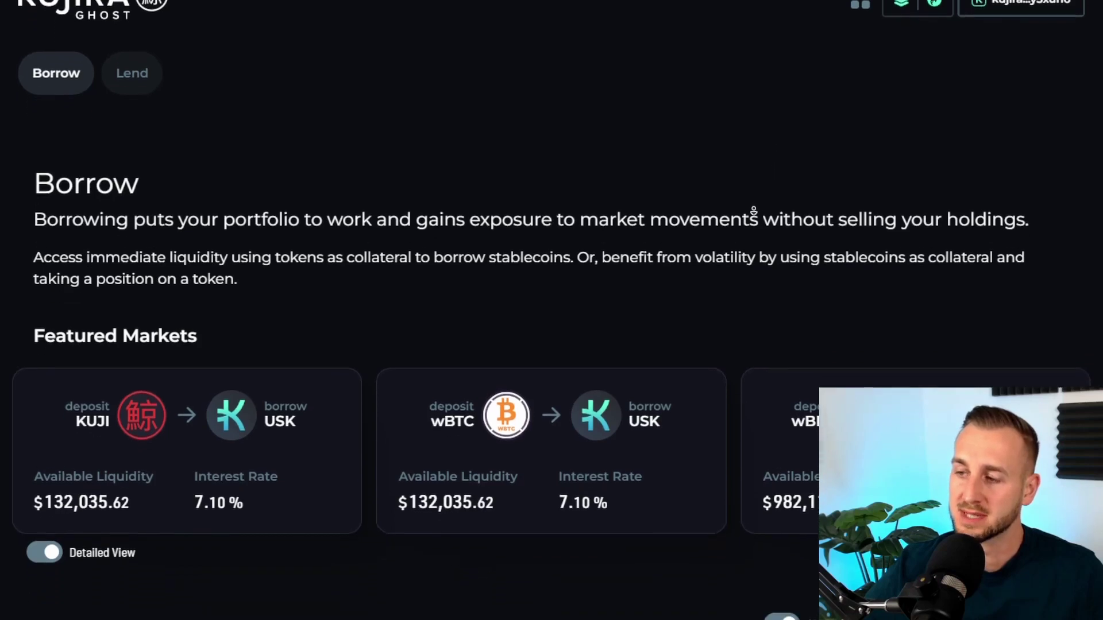
scroll(747, 217, "down", 6)
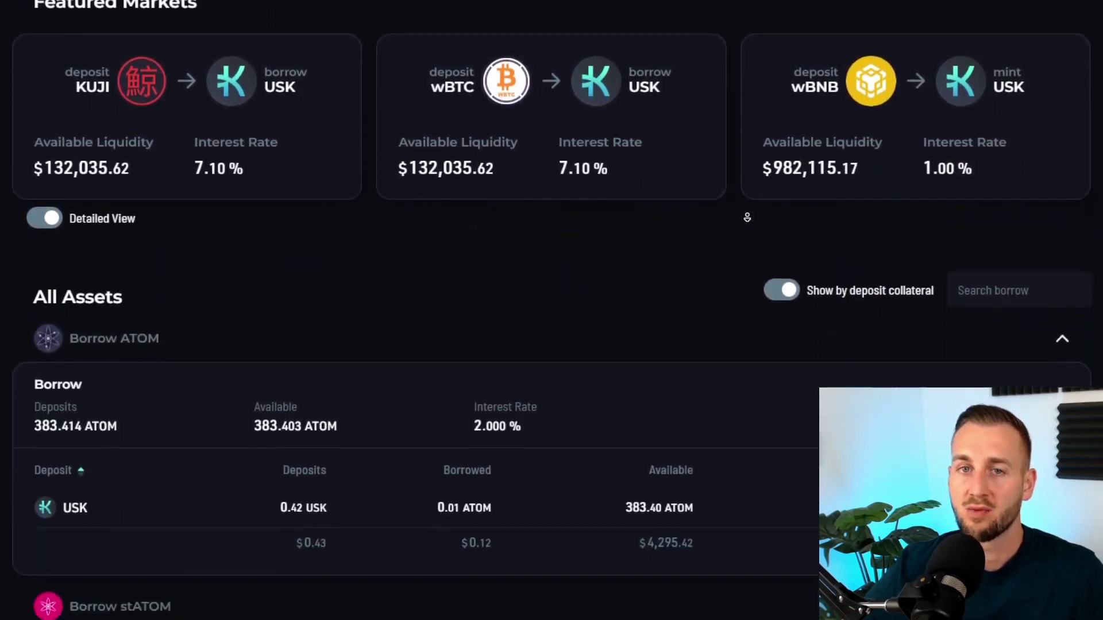
scroll(747, 217, "down", 6)
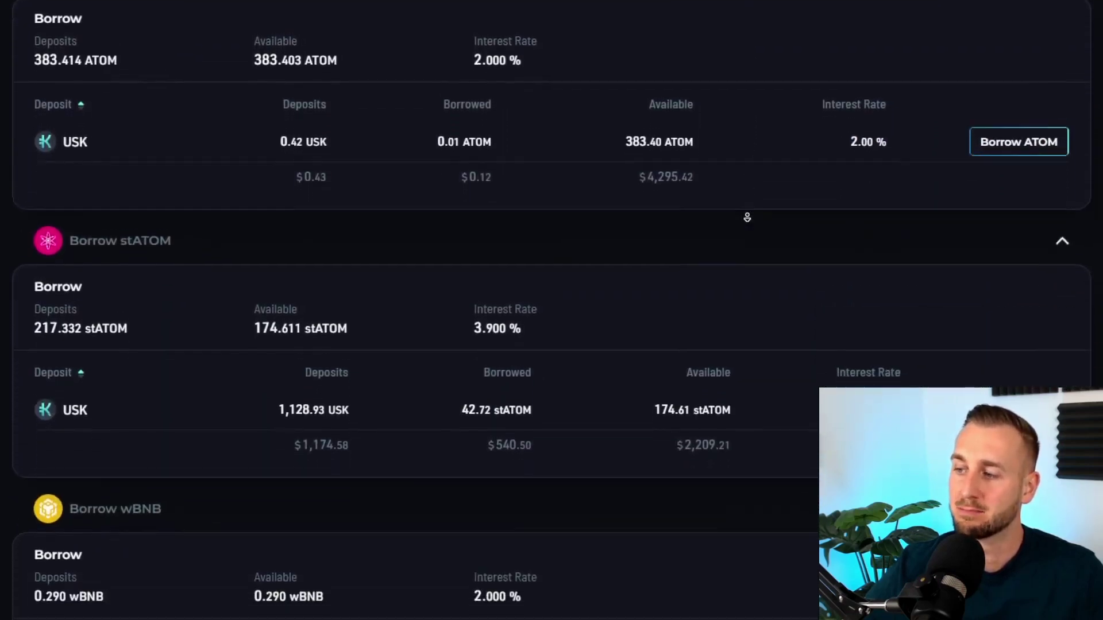
scroll(747, 218, "down", 6)
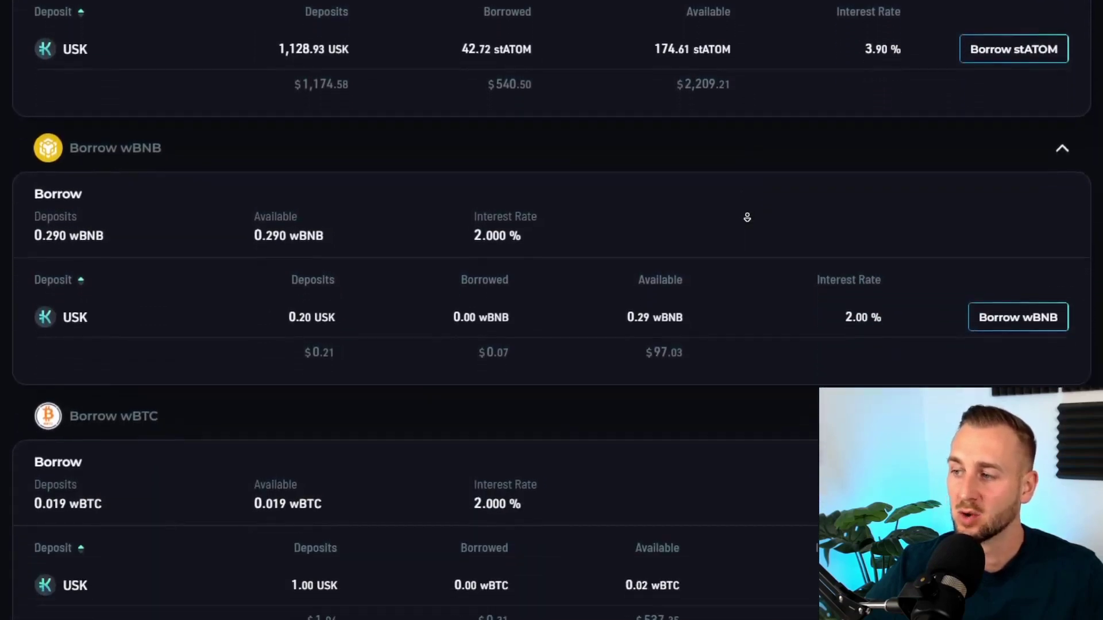
scroll(746, 217, "down", 6)
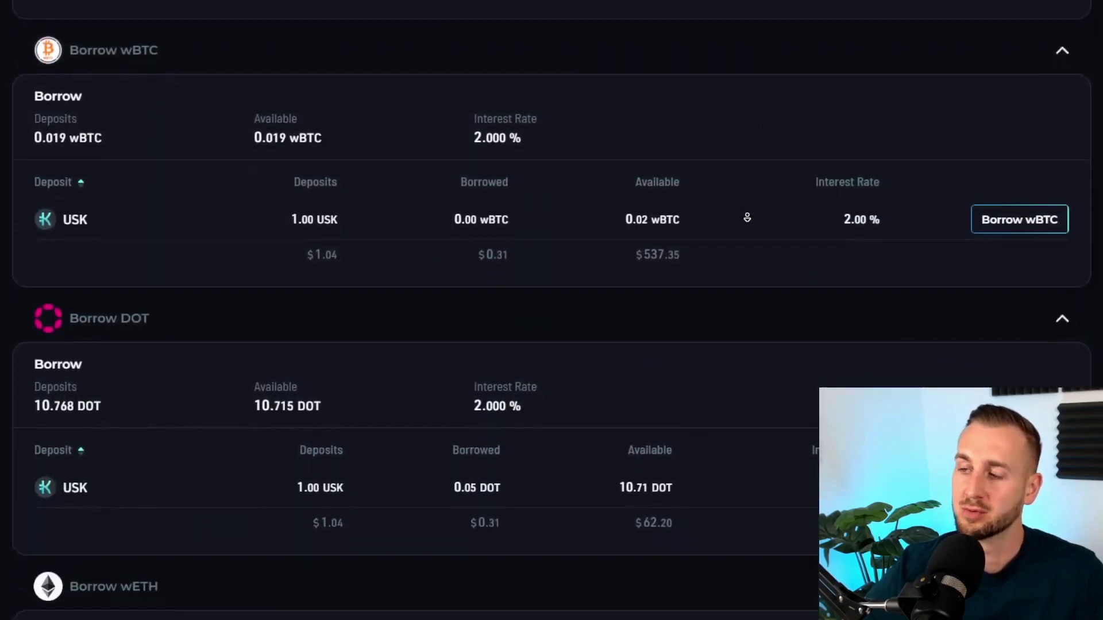
scroll(747, 217, "down", 6)
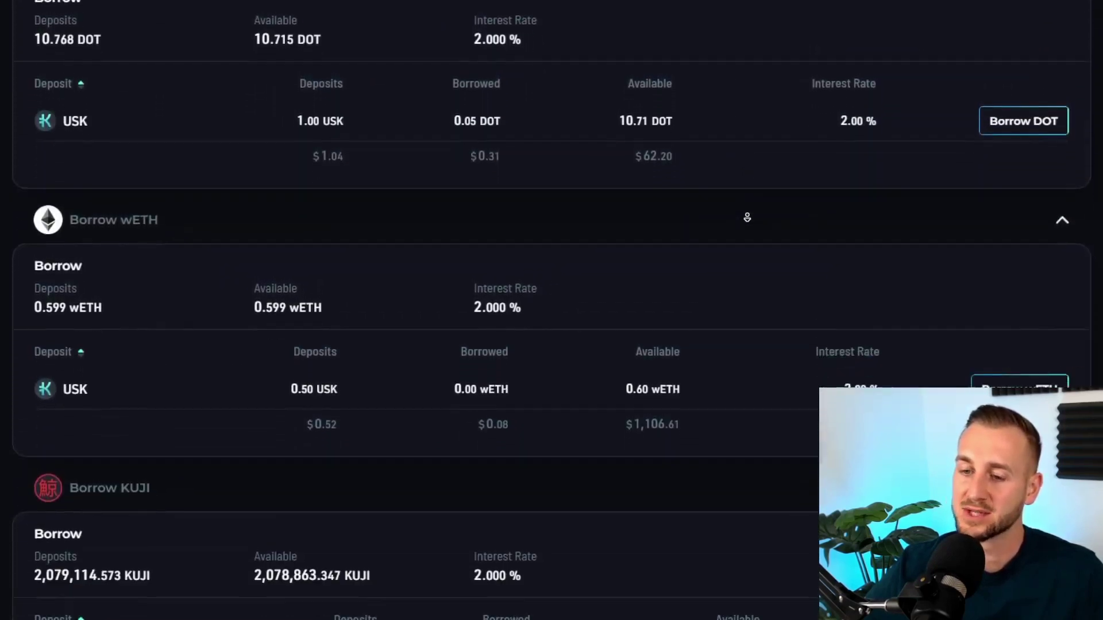
scroll(746, 217, "down", 6)
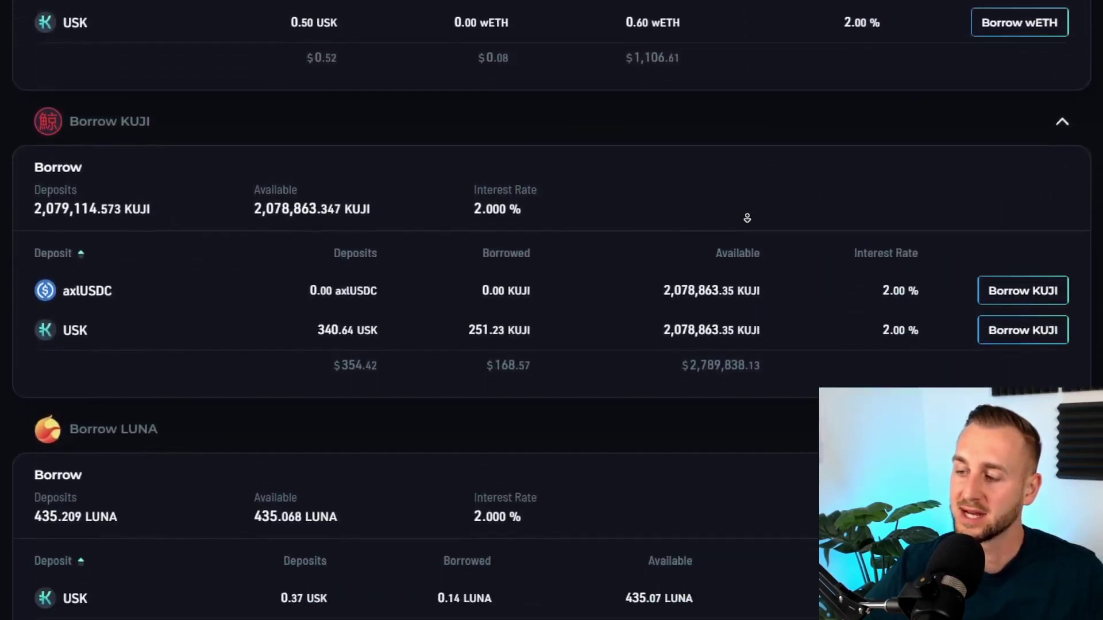
scroll(747, 217, "down", 6)
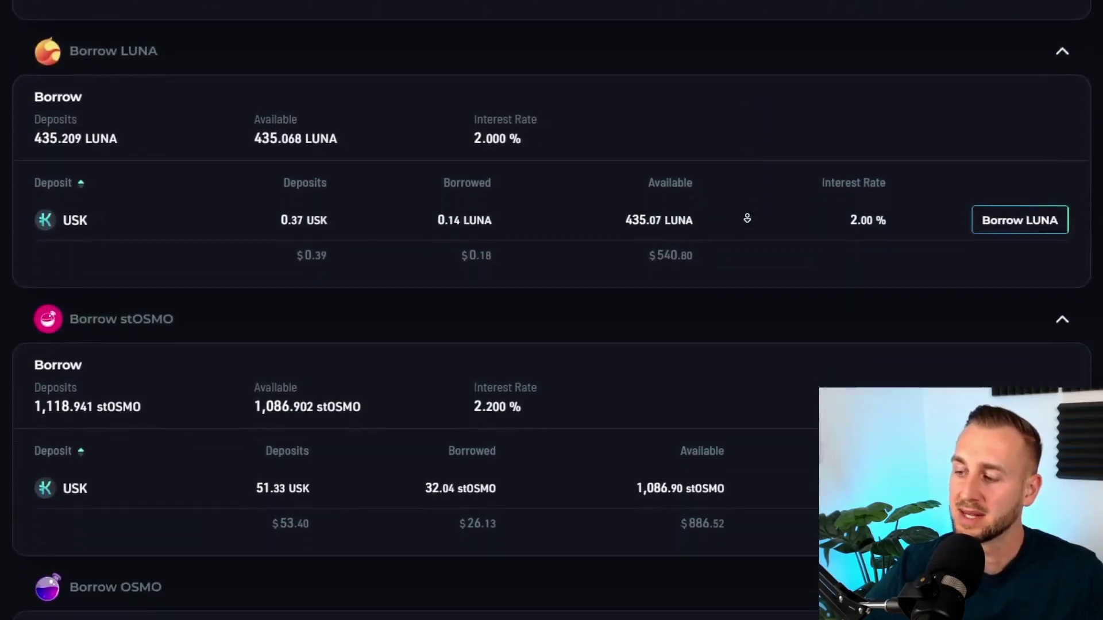
scroll(747, 218, "down", 13)
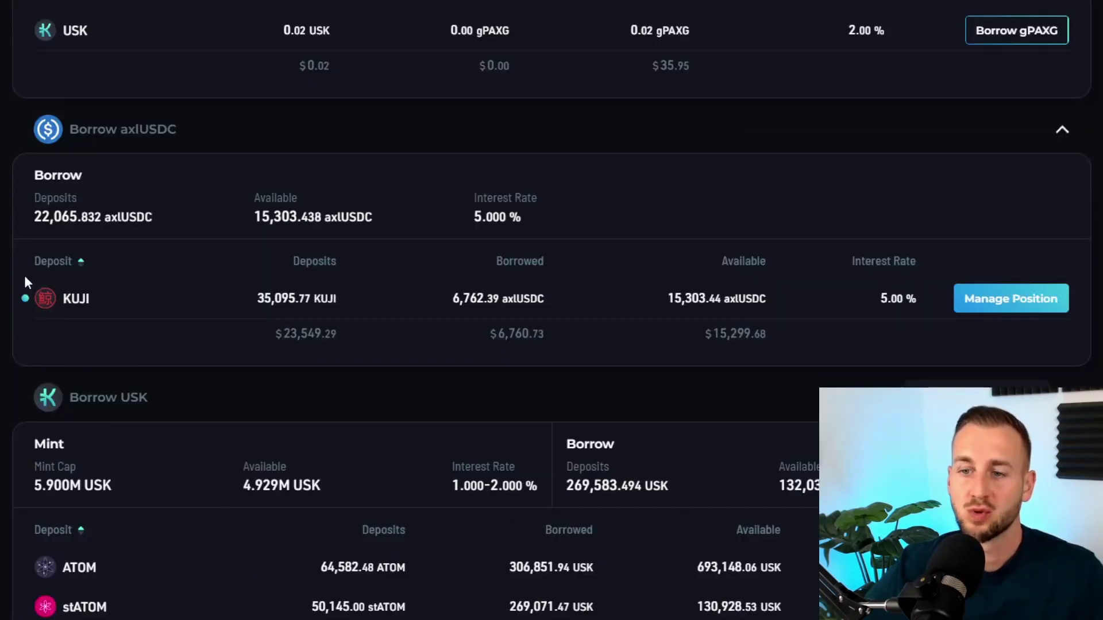
Step: Repay 100% of the axlUSDC loan in the KUJI-backed position and approve the transaction
left_click(993, 308)
scroll(811, 270, "up", 3)
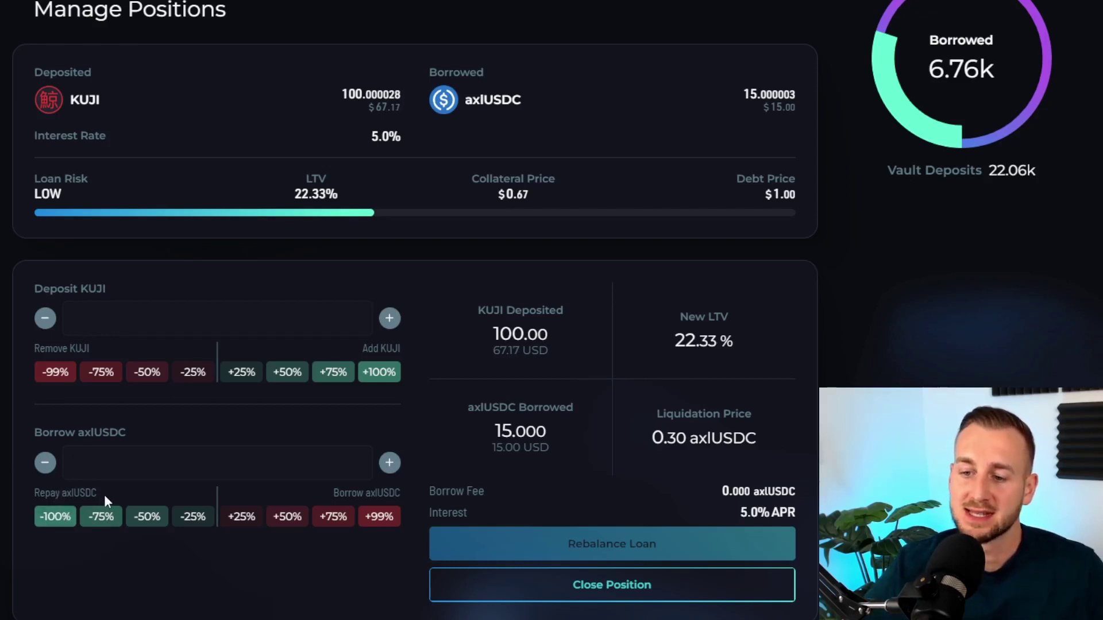
left_click(56, 517)
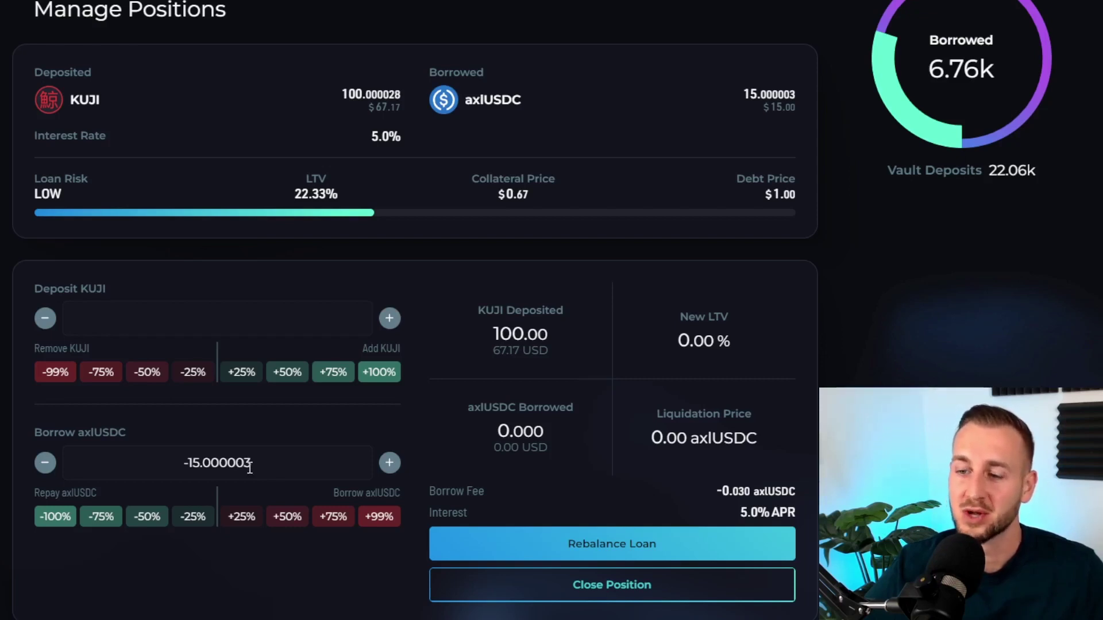
left_click(509, 551)
left_click(221, 342)
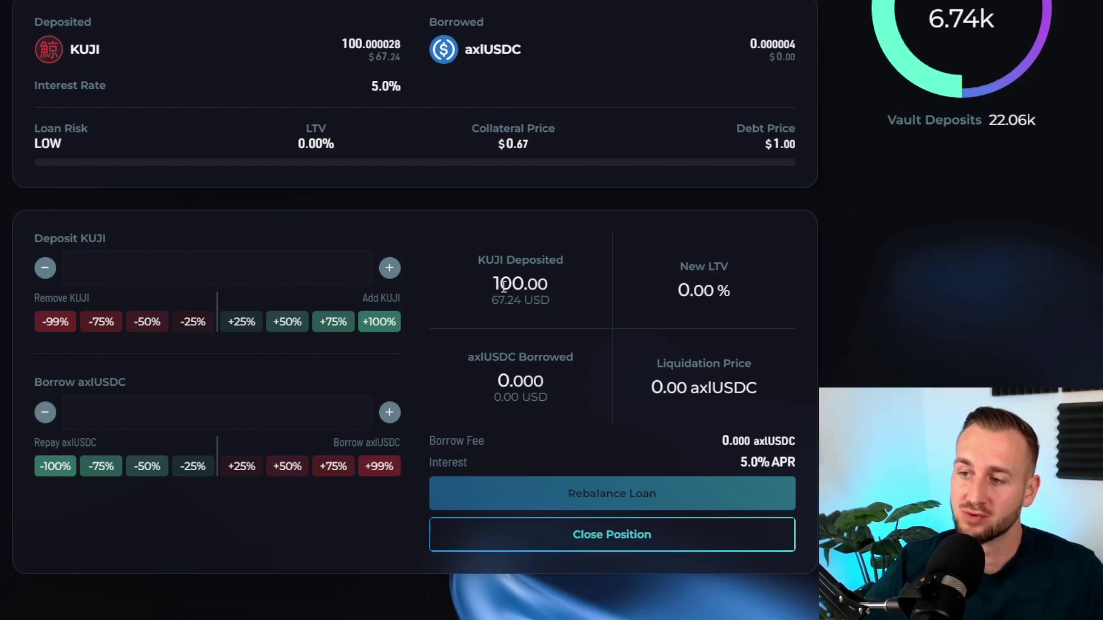
Step: Set the KUJI deposit change to -100 and submit the rebalance to withdraw it
left_click(53, 323)
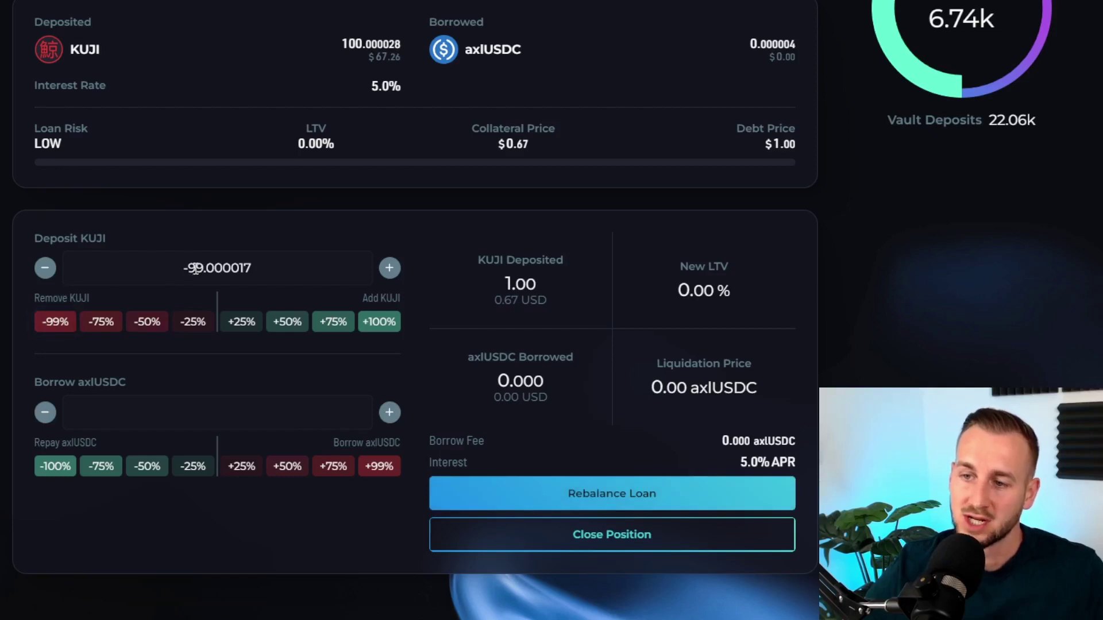
left_click_drag(187, 271, 268, 277)
type("100")
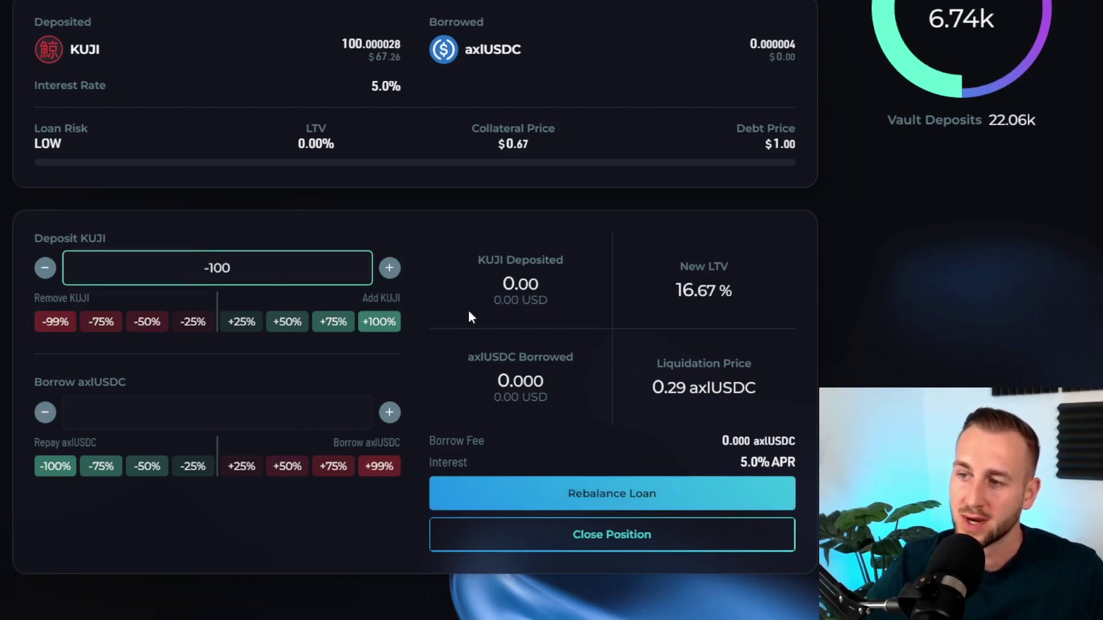
left_click(561, 492)
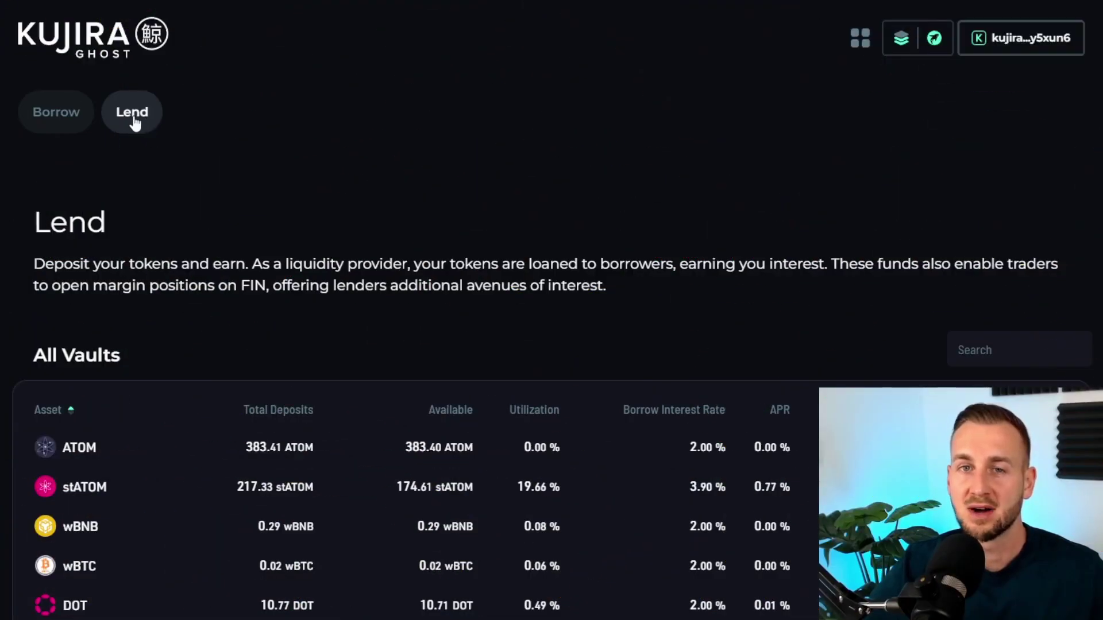
Step: Sort the All Vaults table by APR descending, putting USK at 3.62% first
scroll(546, 154, "down", 3)
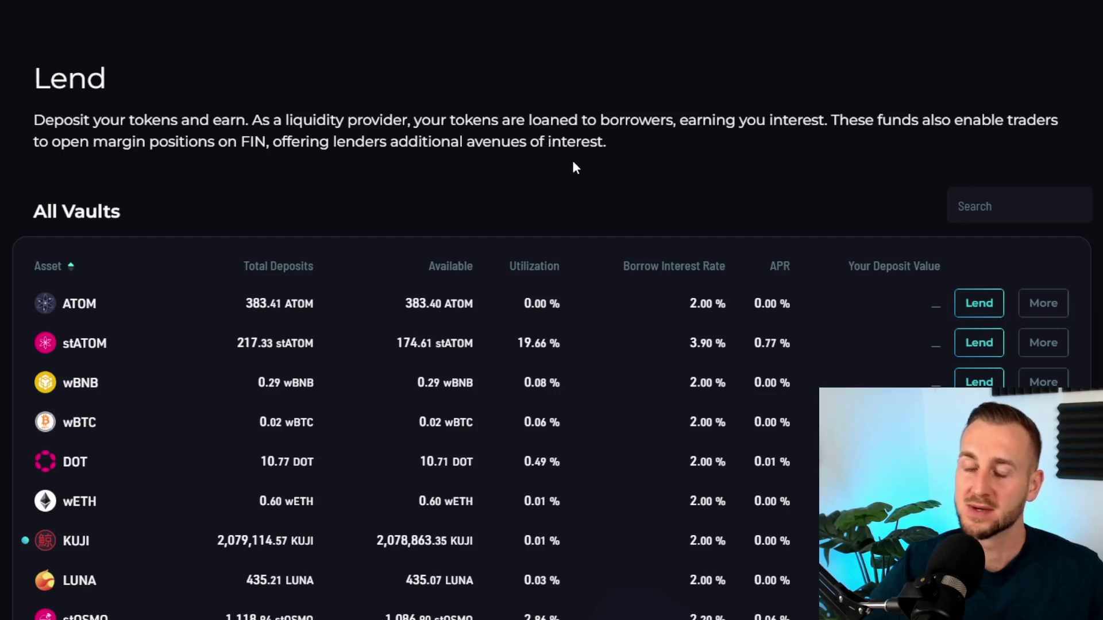
scroll(573, 162, "down", 1)
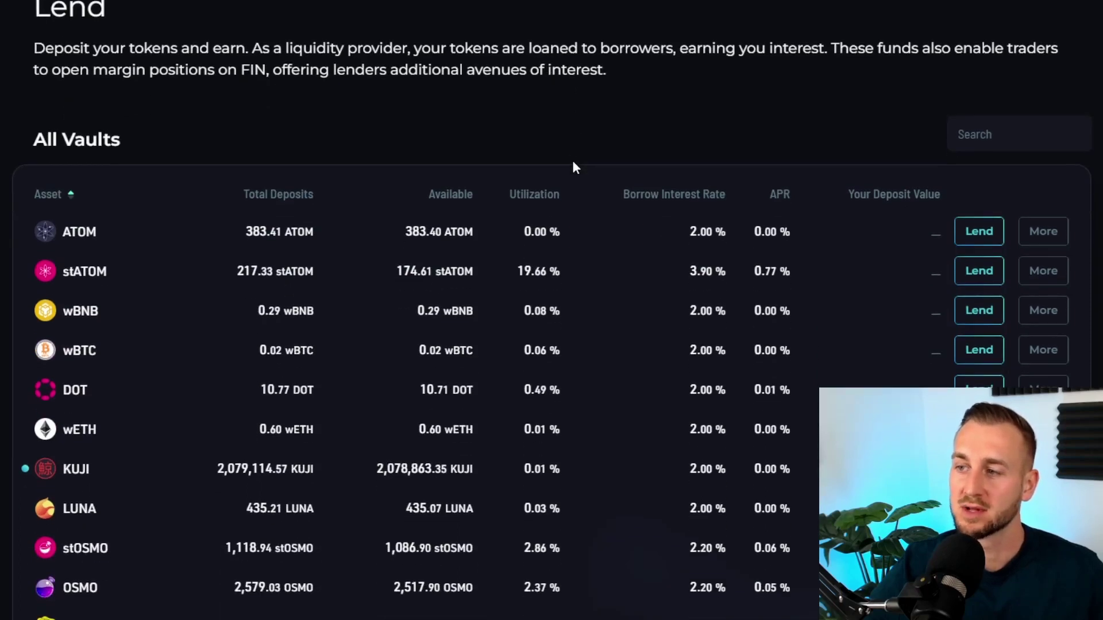
scroll(573, 166, "down", 1)
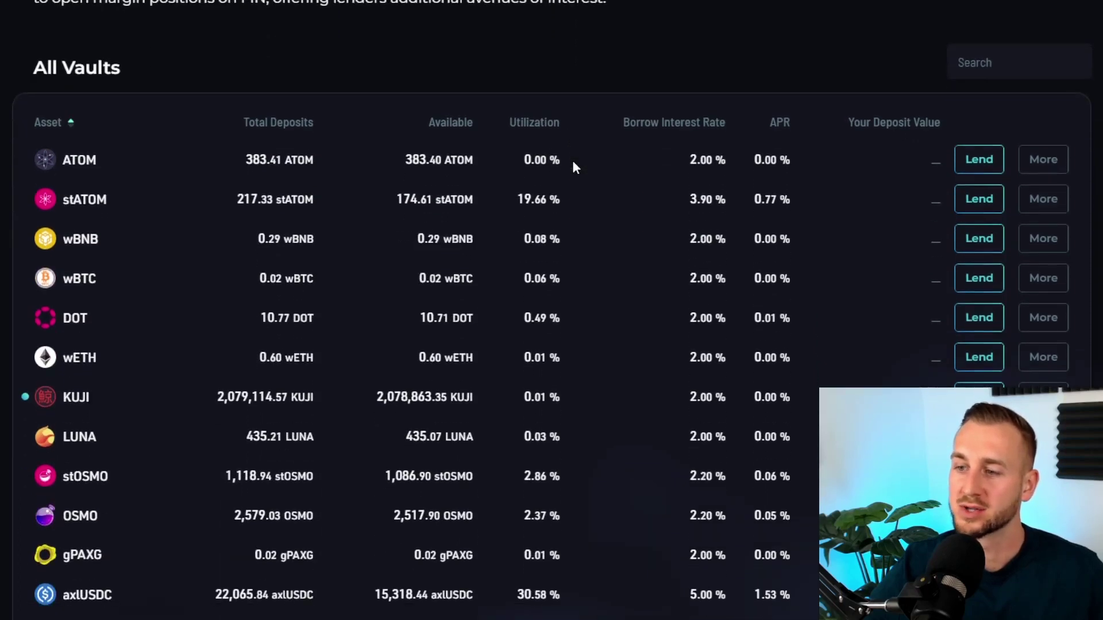
left_click(782, 124)
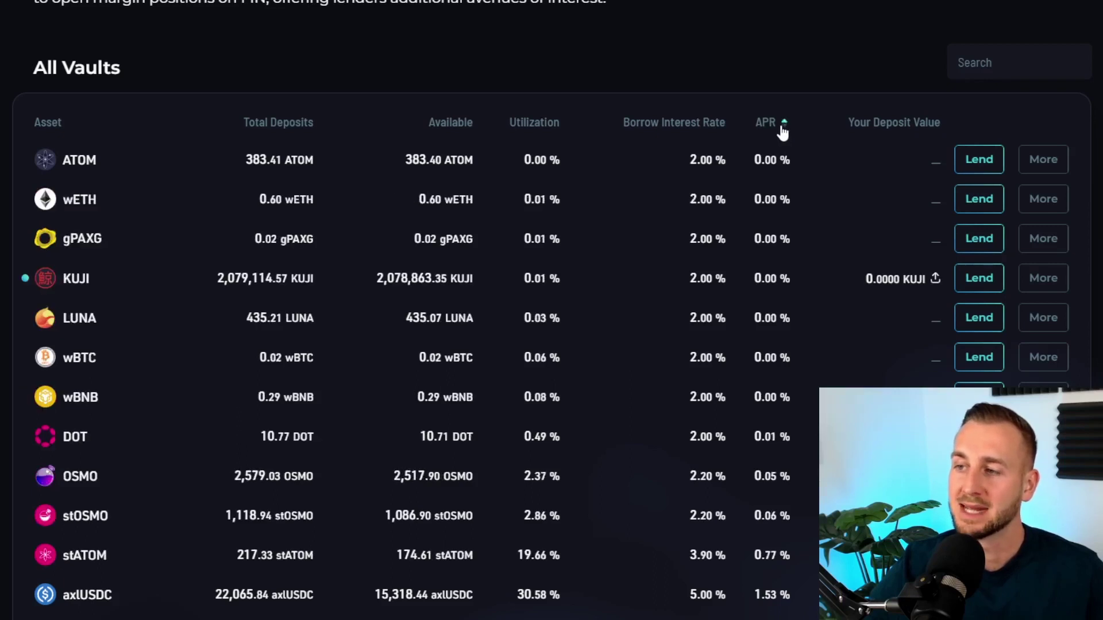
left_click(773, 123)
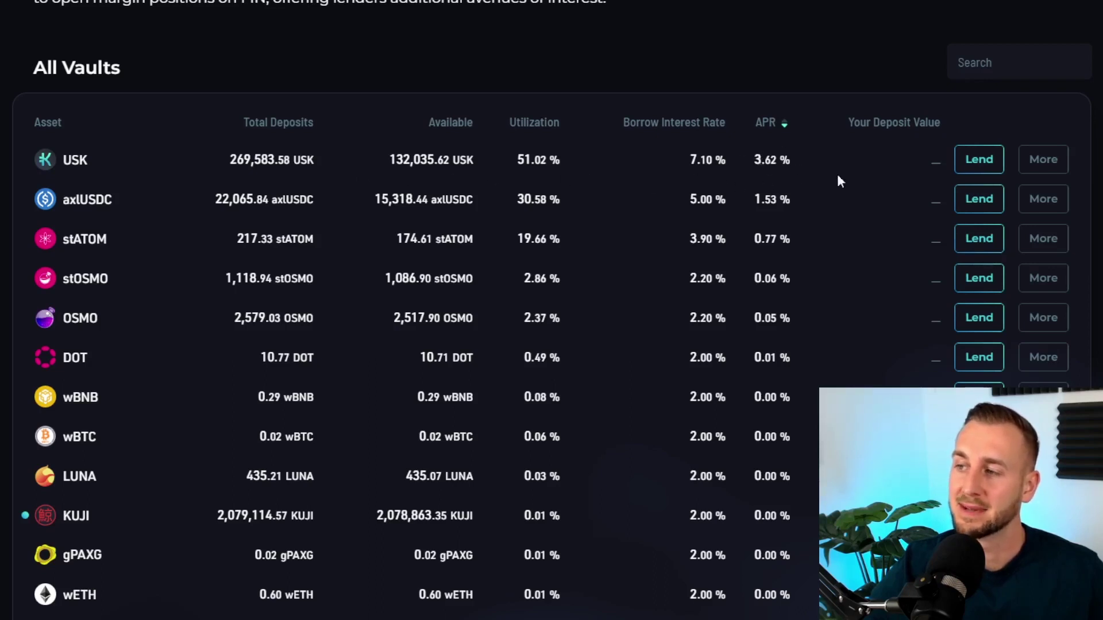
Step: Deposit 100 USK into the USK vault and approve the transaction in the wallet
left_click(977, 163)
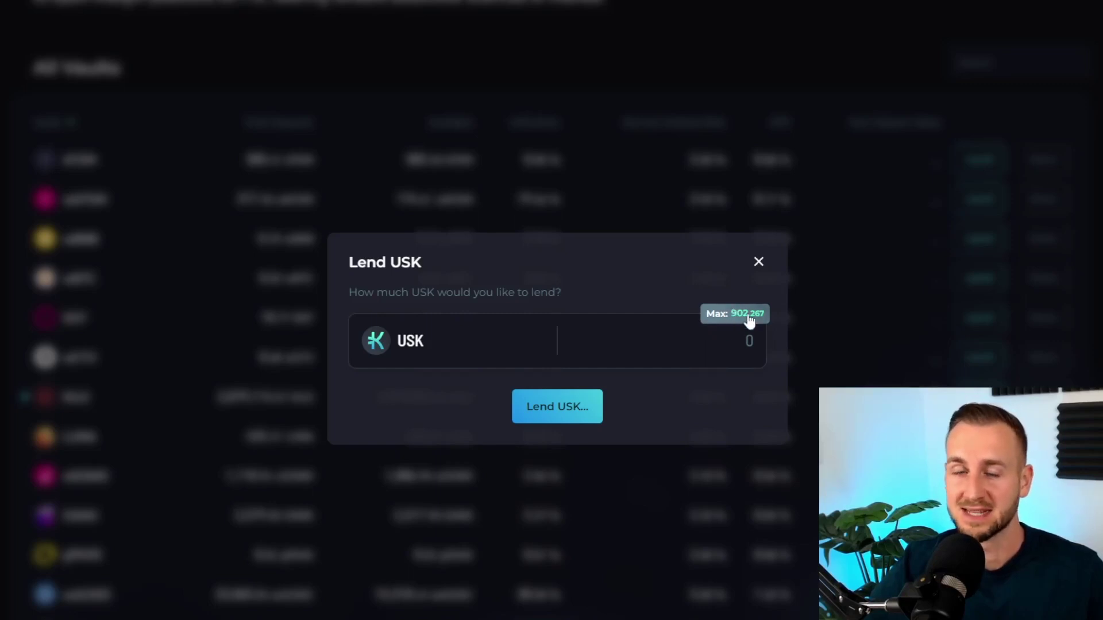
left_click(702, 337)
type("100")
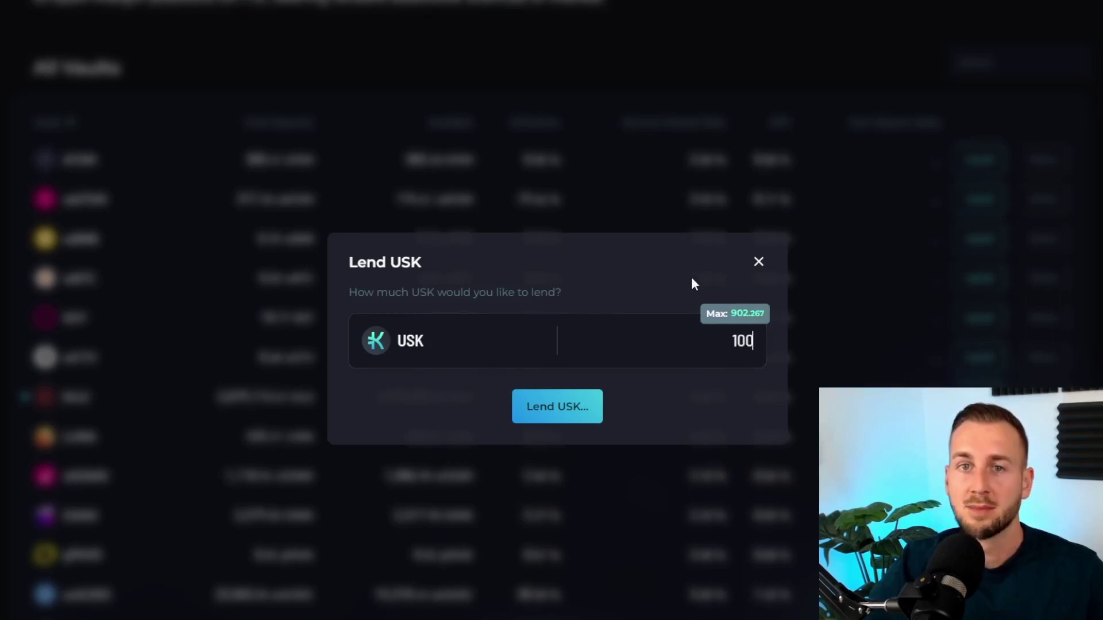
left_click(579, 421)
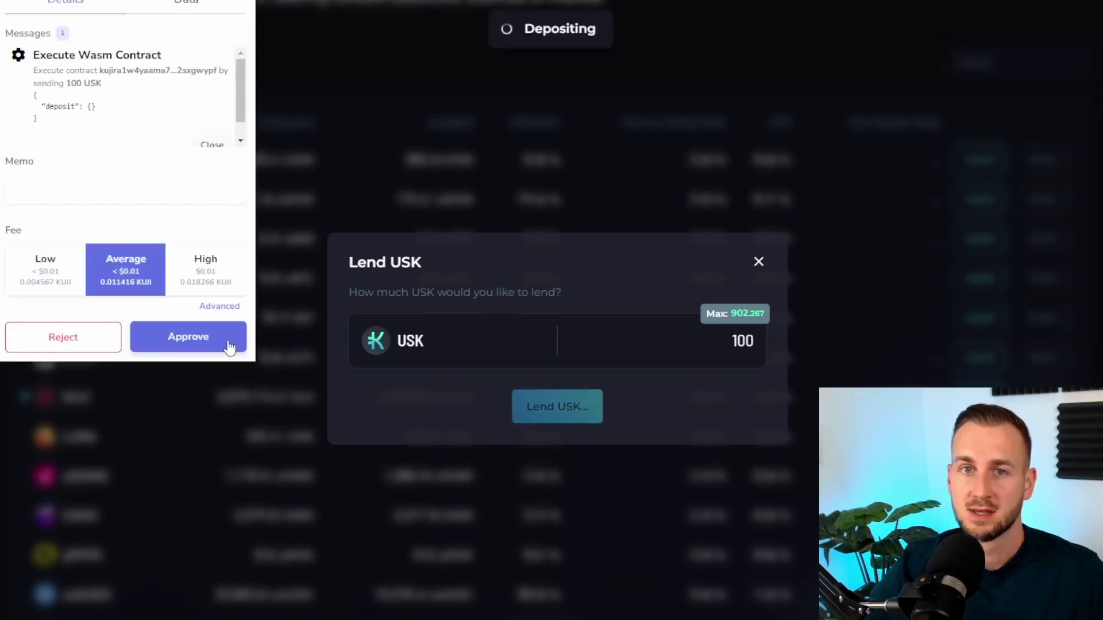
left_click(230, 344)
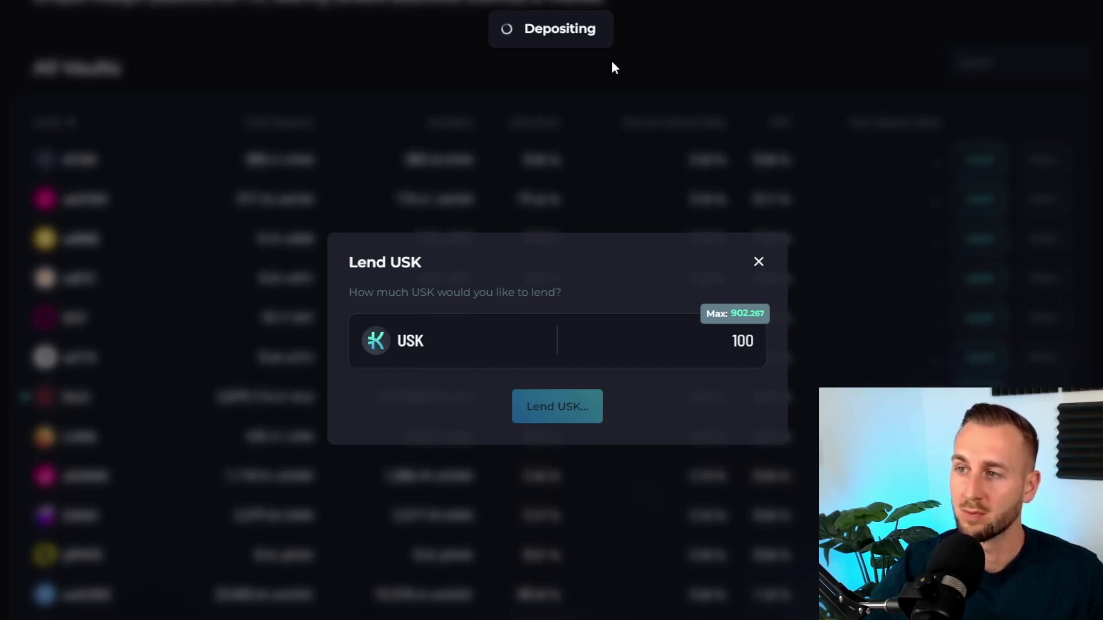
scroll(920, 229, "up", 5)
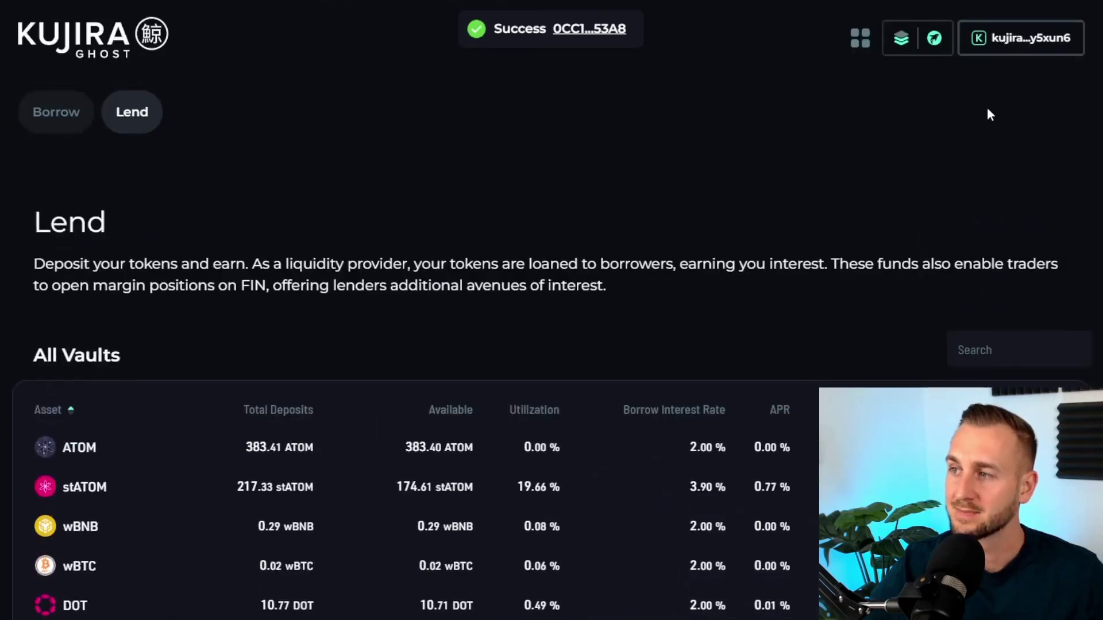
left_click(1000, 41)
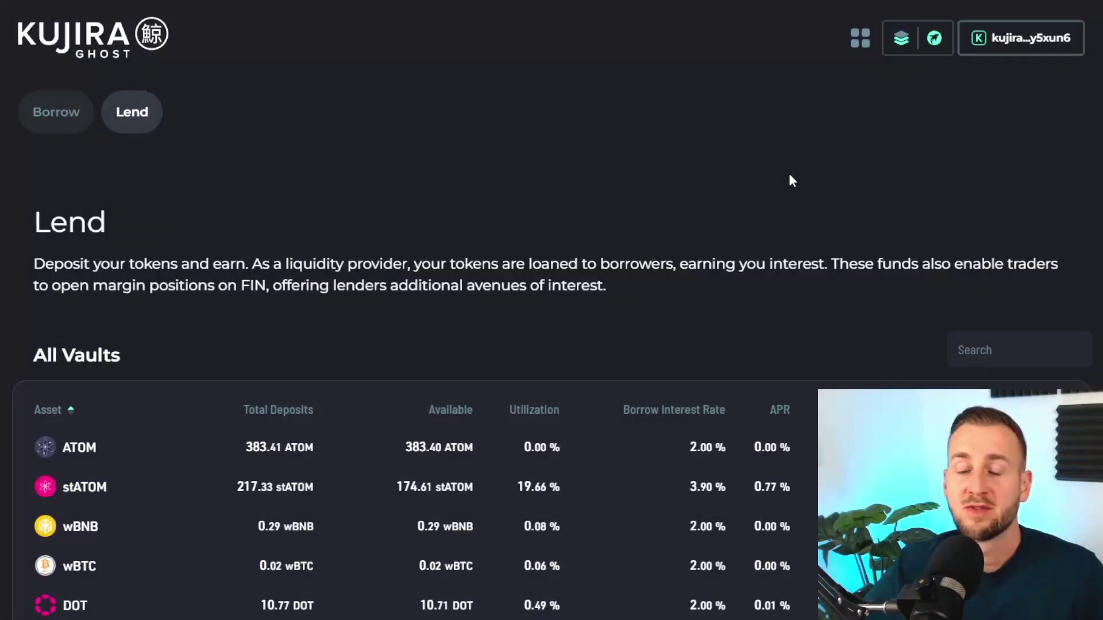
scroll(790, 181, "down", 4)
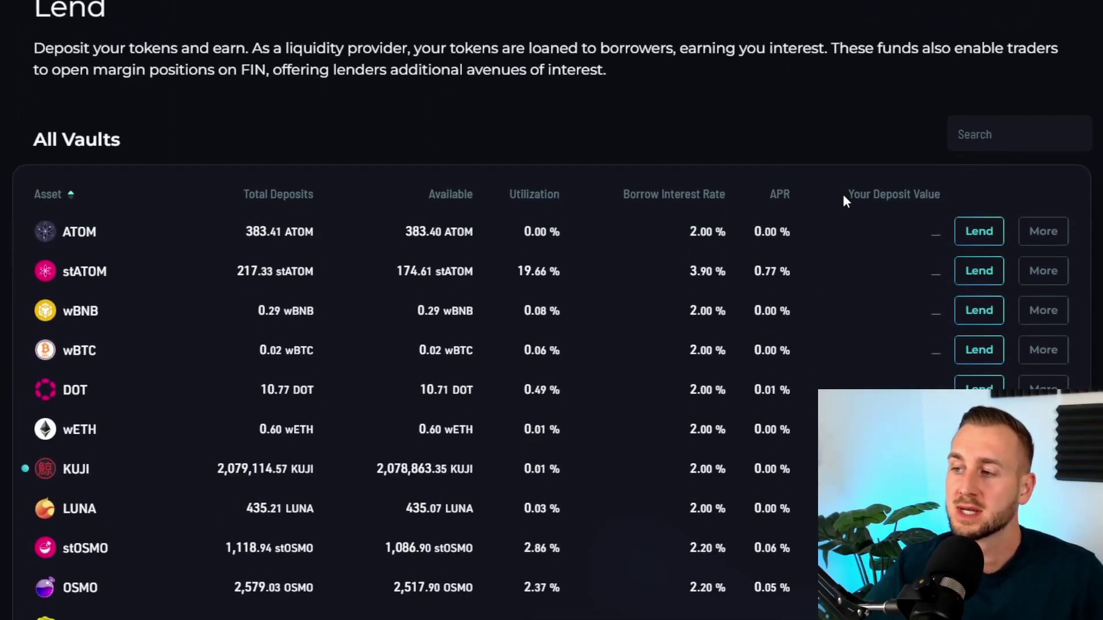
scroll(850, 196, "down", 3)
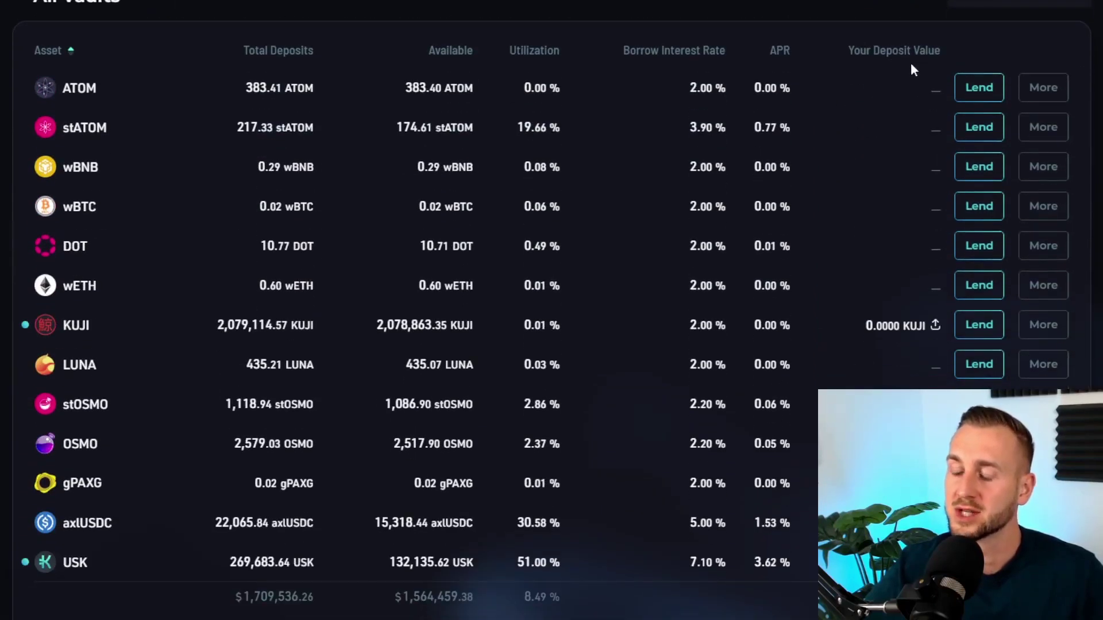
scroll(908, 69, "down", 3)
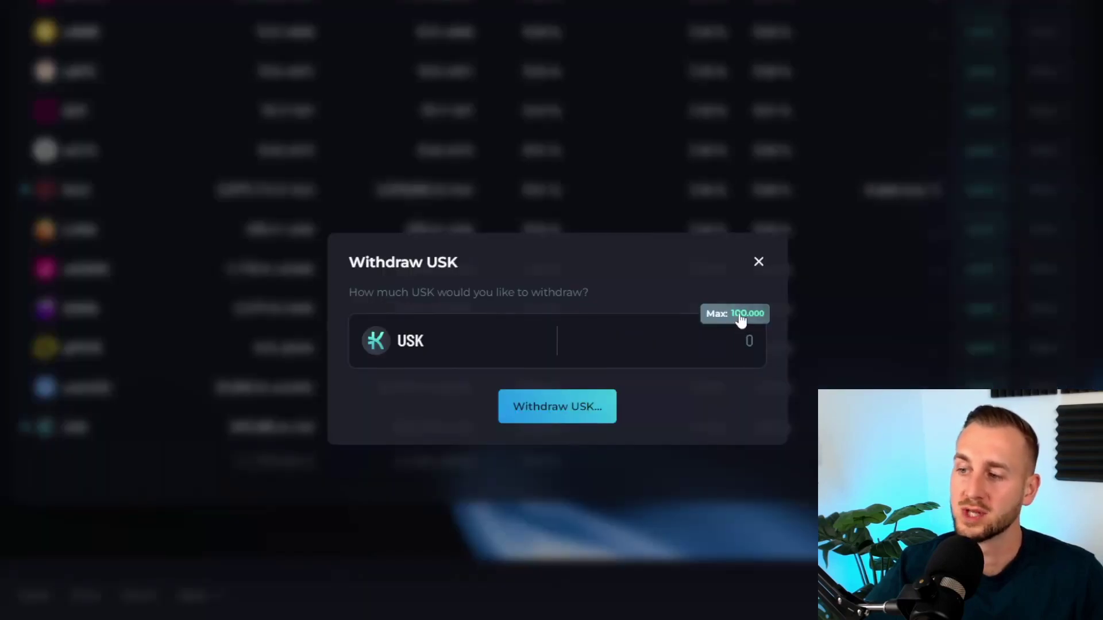
Step: Fill the Withdraw USK amount with the maximum, 99.999999 USK
left_click(741, 319)
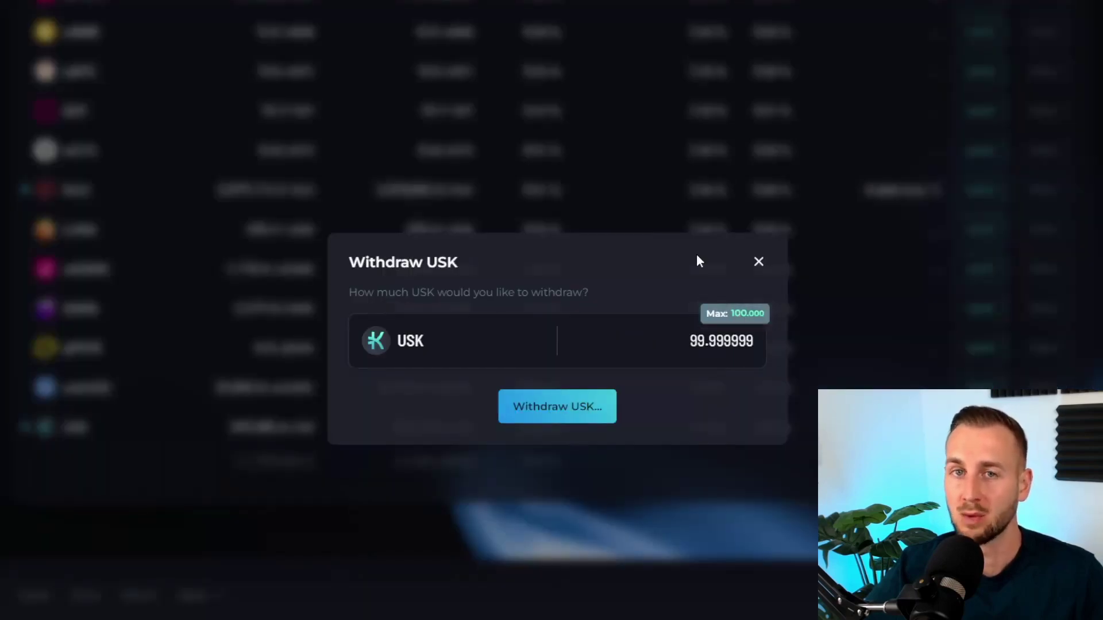